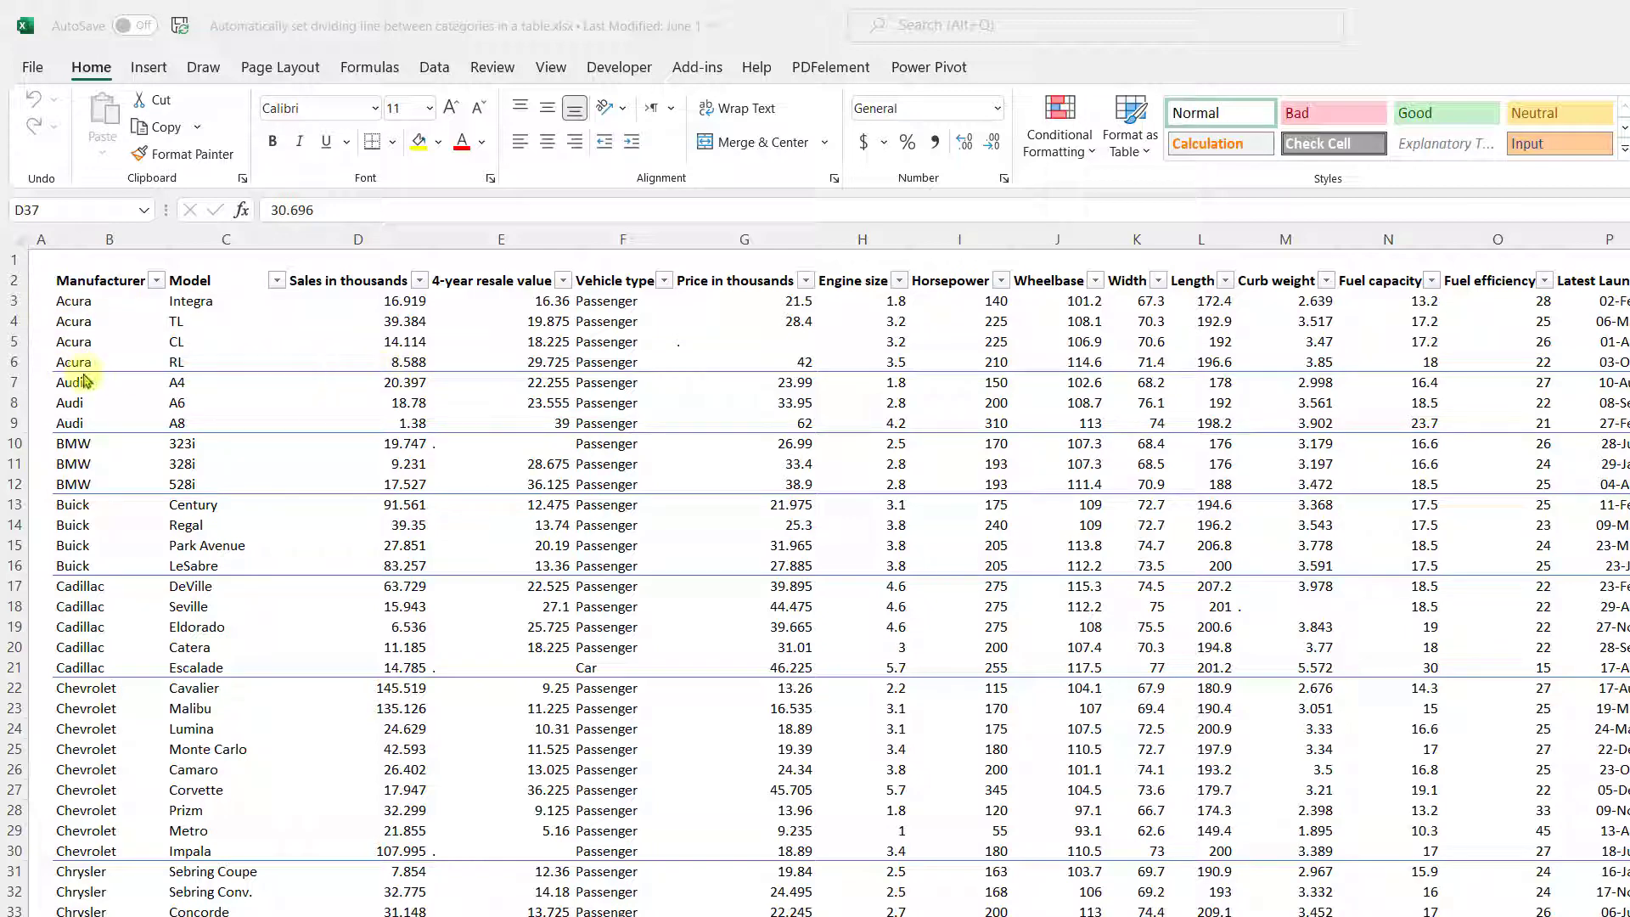
Replace Acura with Audi as the manufacturer in cell B6
{"action": "left_click", "coordinate": [79, 364]}
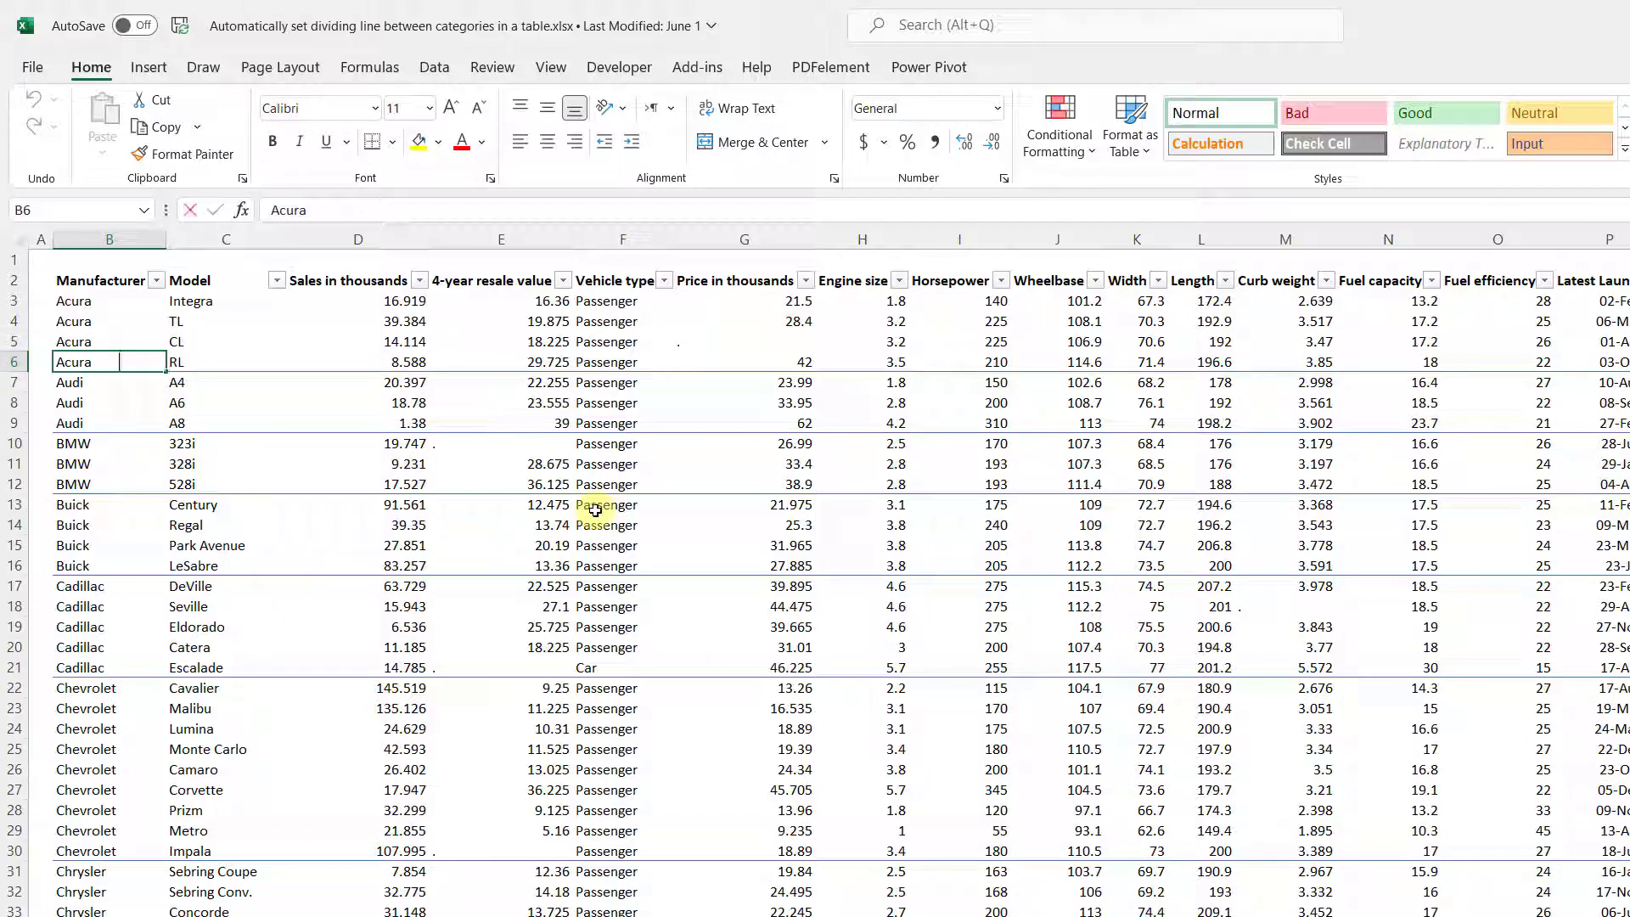
{"action": "type", "text": "a"}
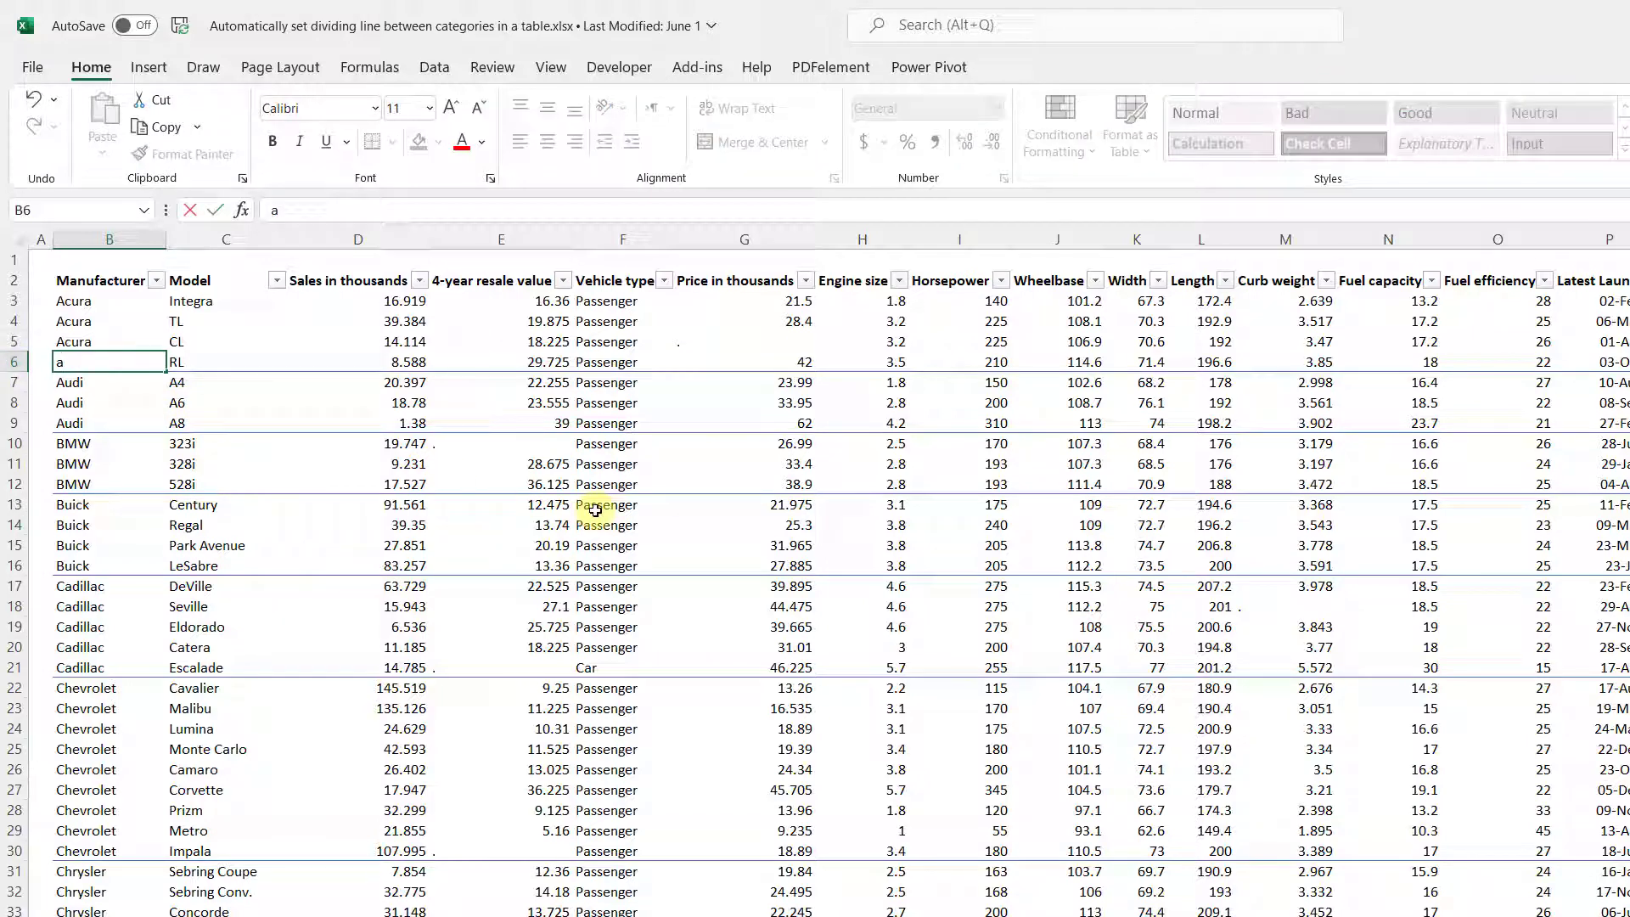
{"action": "type", "text": "Audi"}
{"action": "key", "text": "Return"}
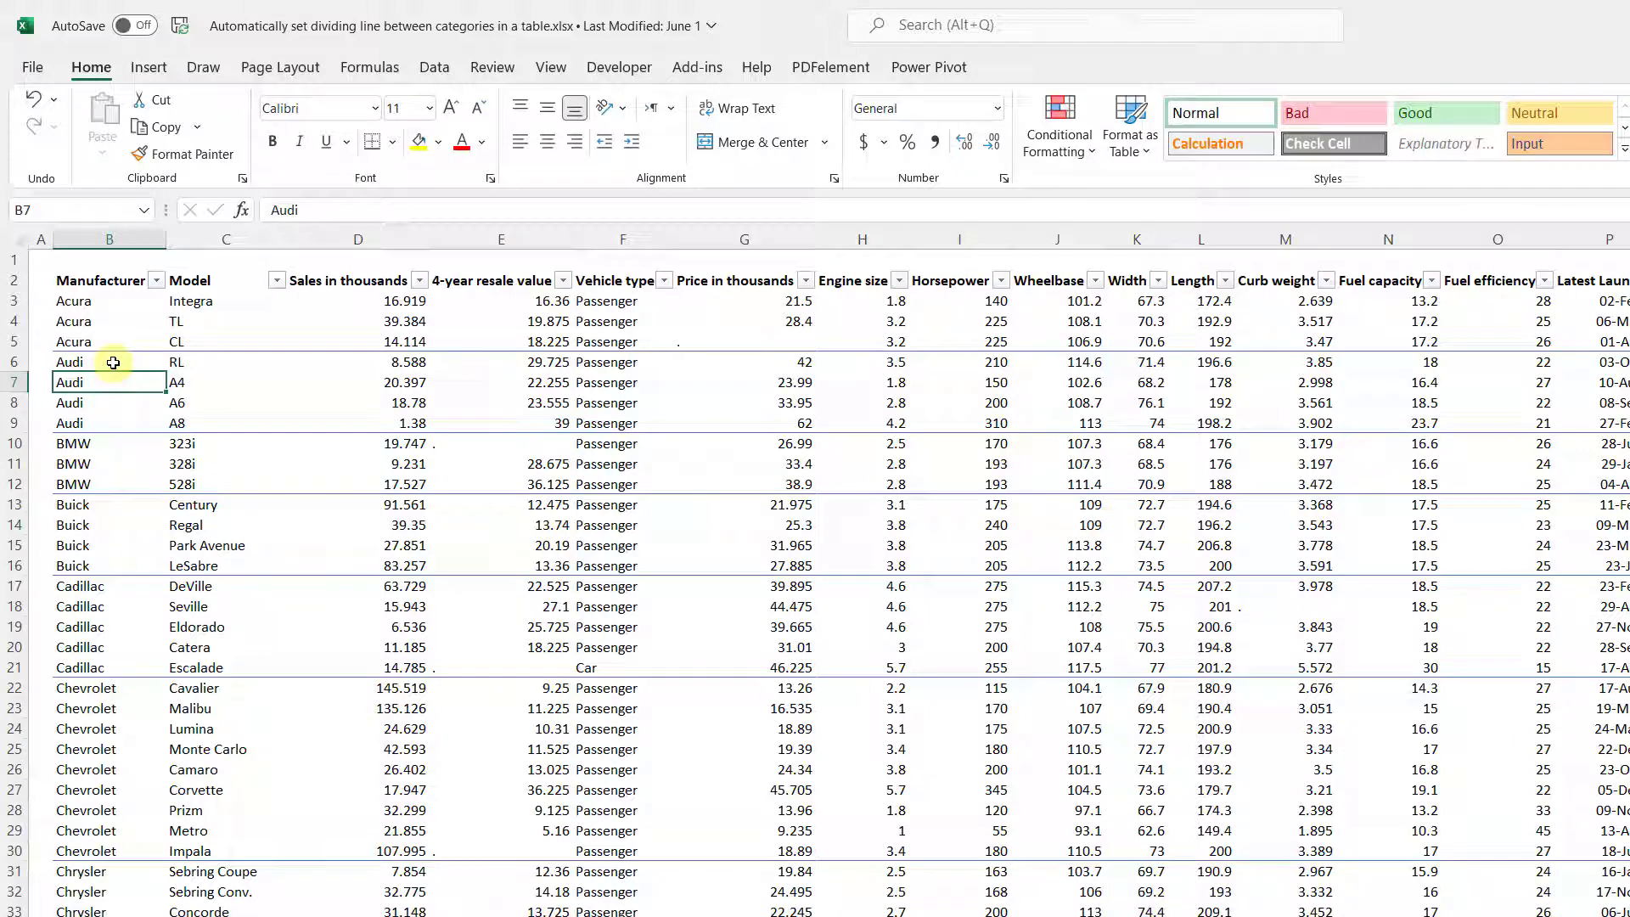
Open the Format as Table style gallery and dismiss it without applying a style
{"action": "left_click", "coordinate": [1136, 151]}
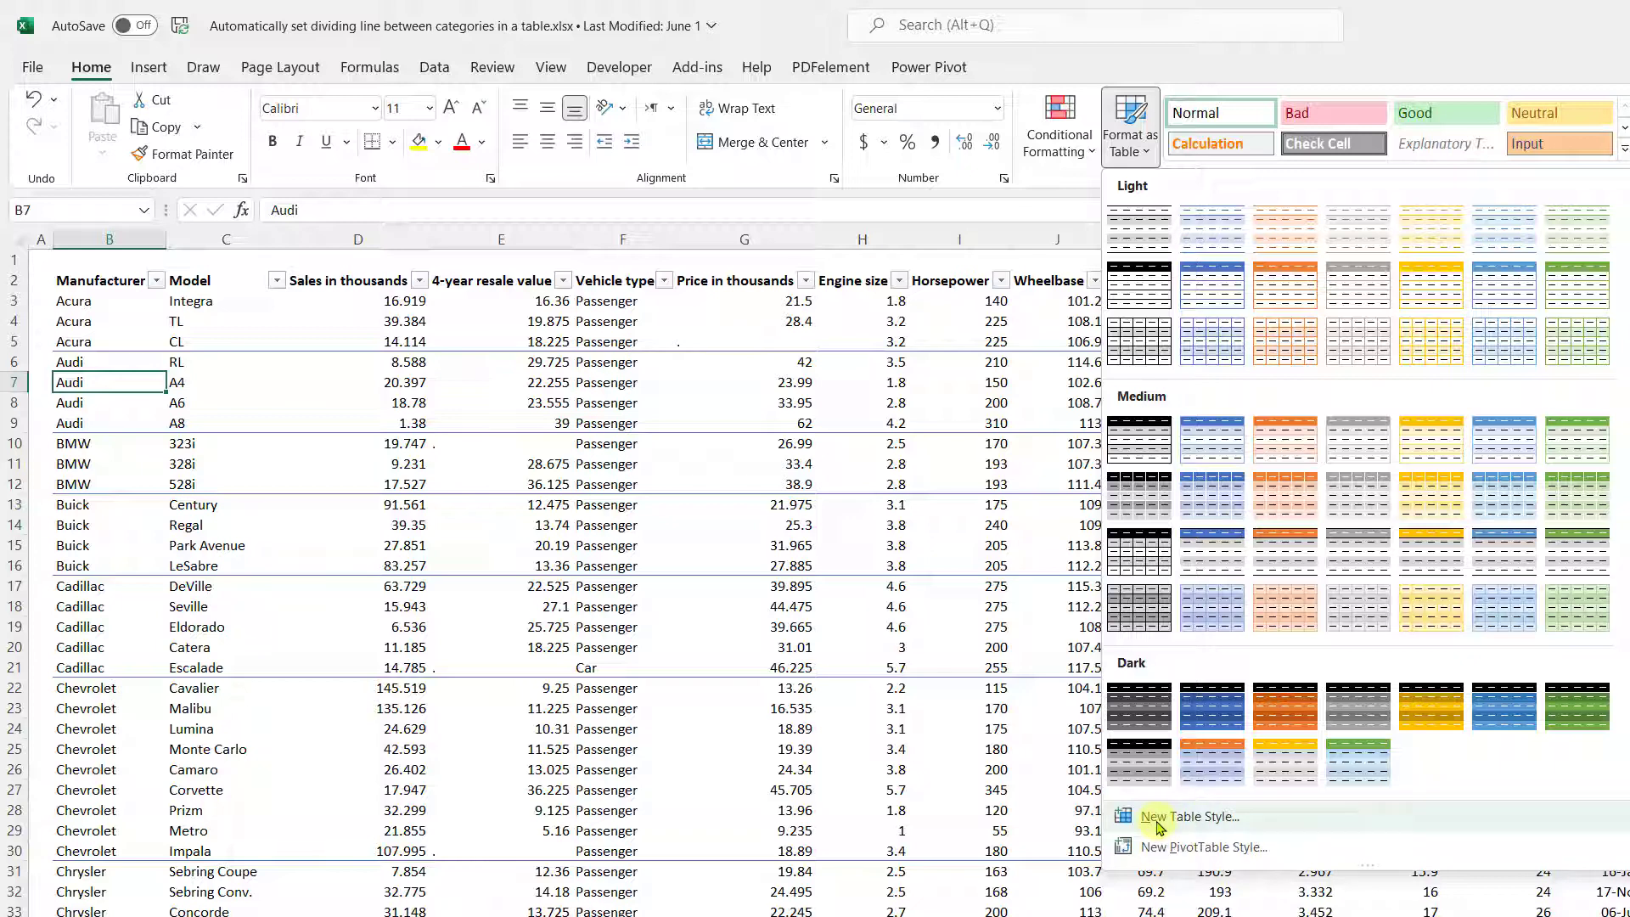
{"action": "left_click", "coordinate": [106, 491]}
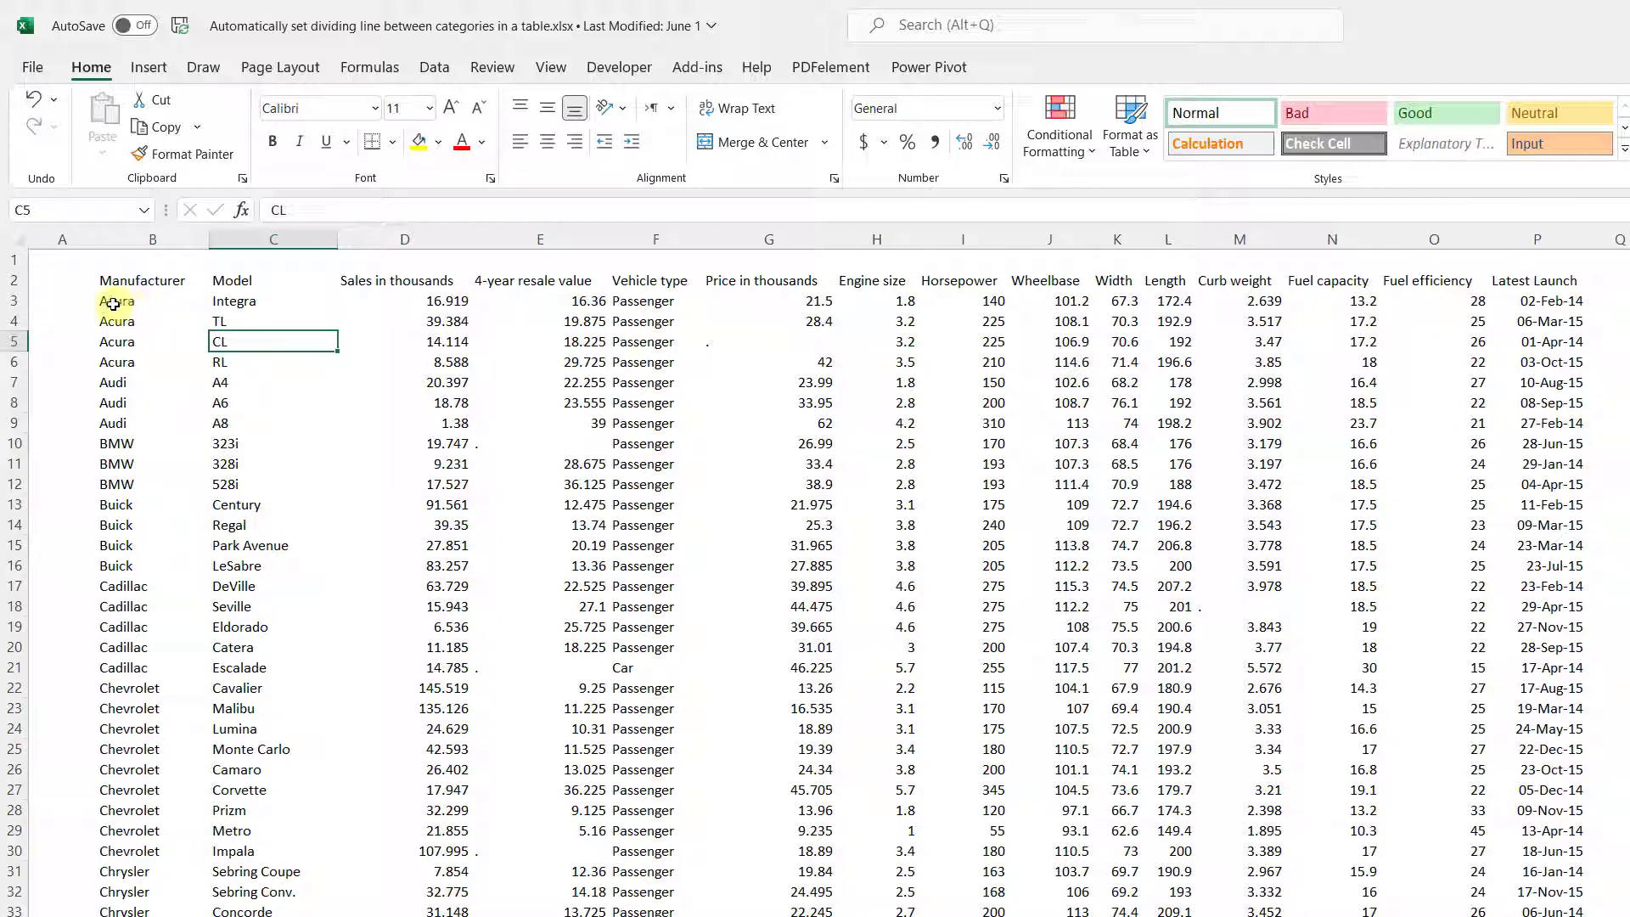
Select the car data from B3 across to column P and down to row 159
{"action": "mouse_move", "coordinate": [113, 303]}
{"action": "left_mouse_down"}
{"action": "mouse_move", "coordinate": [768, 594]}
{"action": "mouse_move", "coordinate": [1052, 820]}
{"action": "mouse_move", "coordinate": [1443, 916]}
{"action": "mouse_move", "coordinate": [1536, 915]}
{"action": "left_mouse_up"}
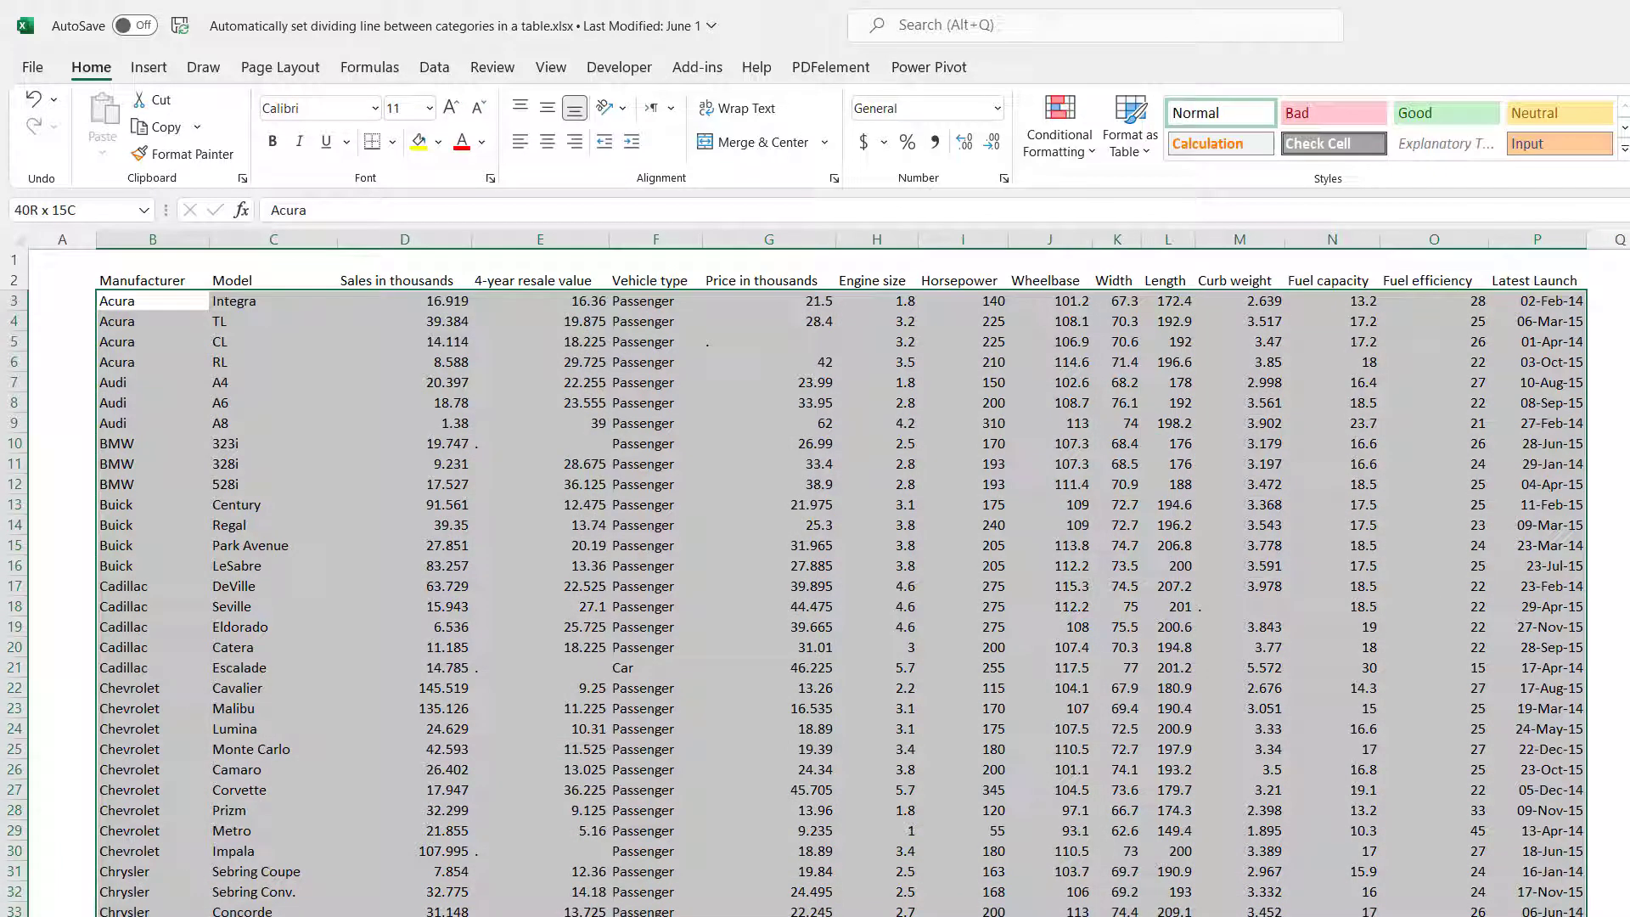
{"action": "left_click_drag", "start_coordinate": [1537, 915], "coordinate": [1537, 915]}
{"action": "key", "text": "ctrl+shift+Down"}
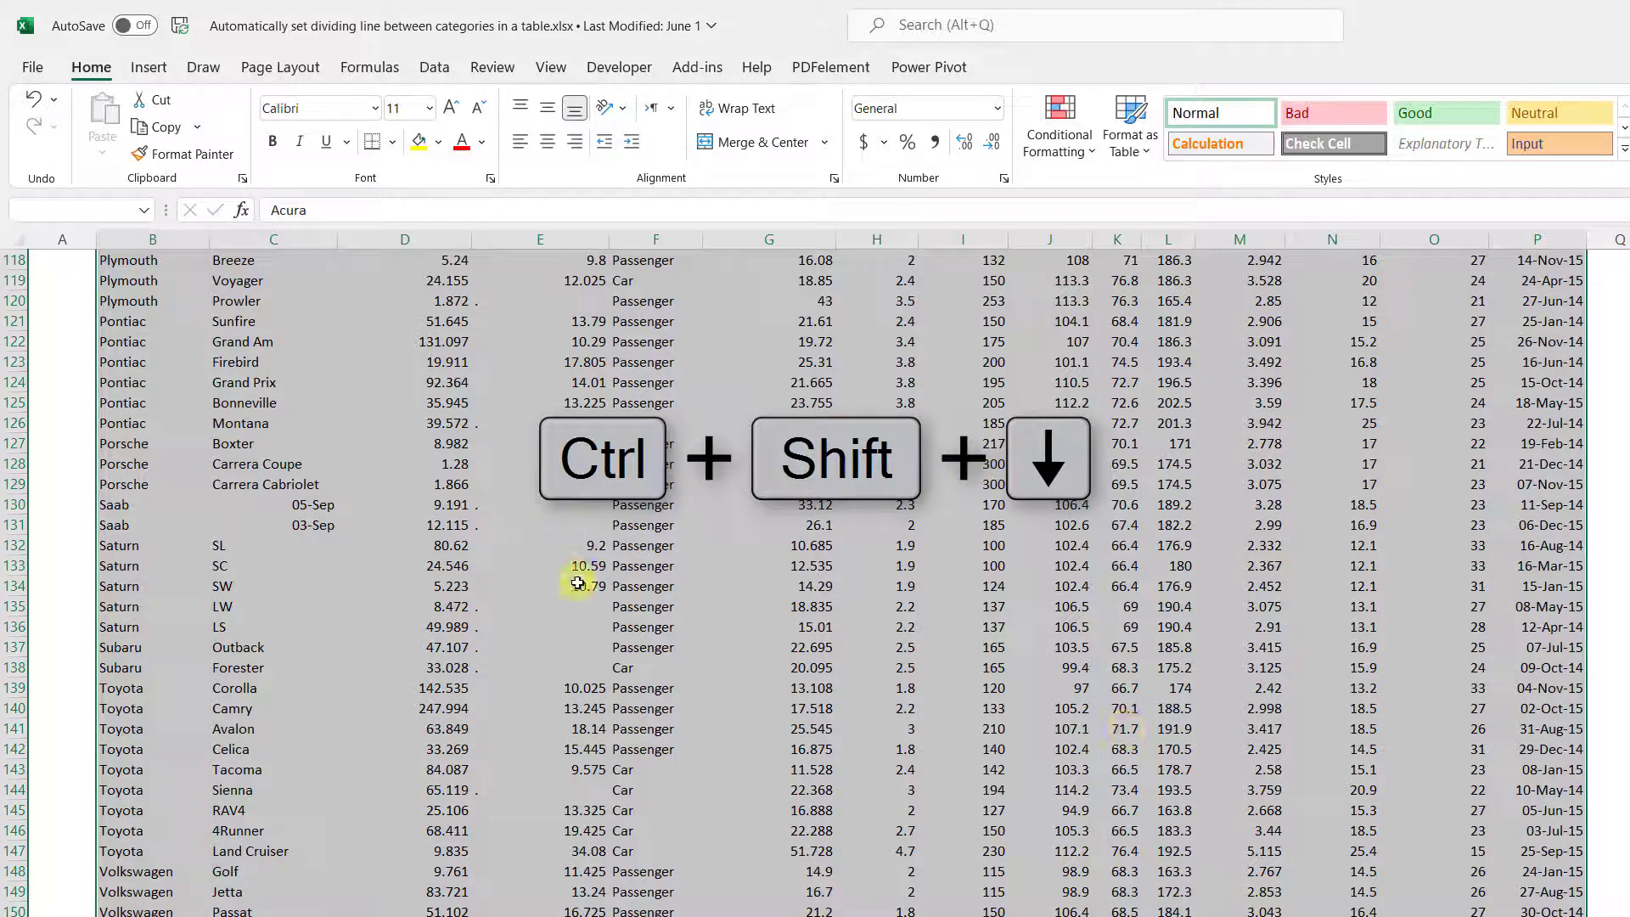
{"action": "scroll", "coordinate": [577, 577], "scroll_direction": "down", "scroll_amount": 4}
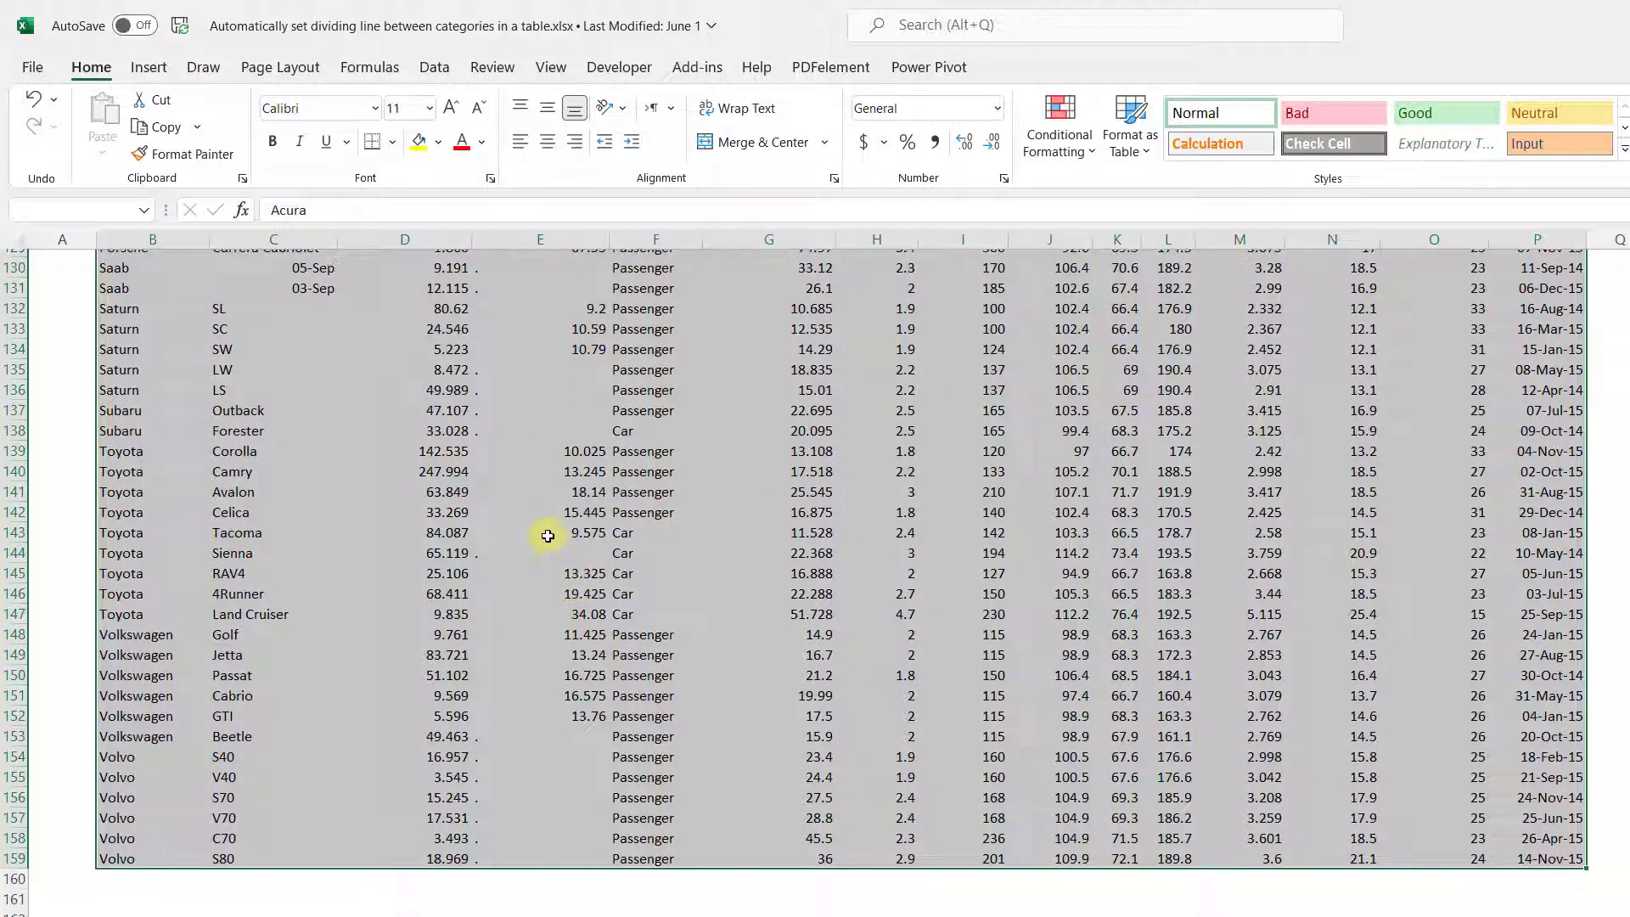
{"action": "scroll", "coordinate": [558, 496], "scroll_direction": "up", "scroll_amount": 20}
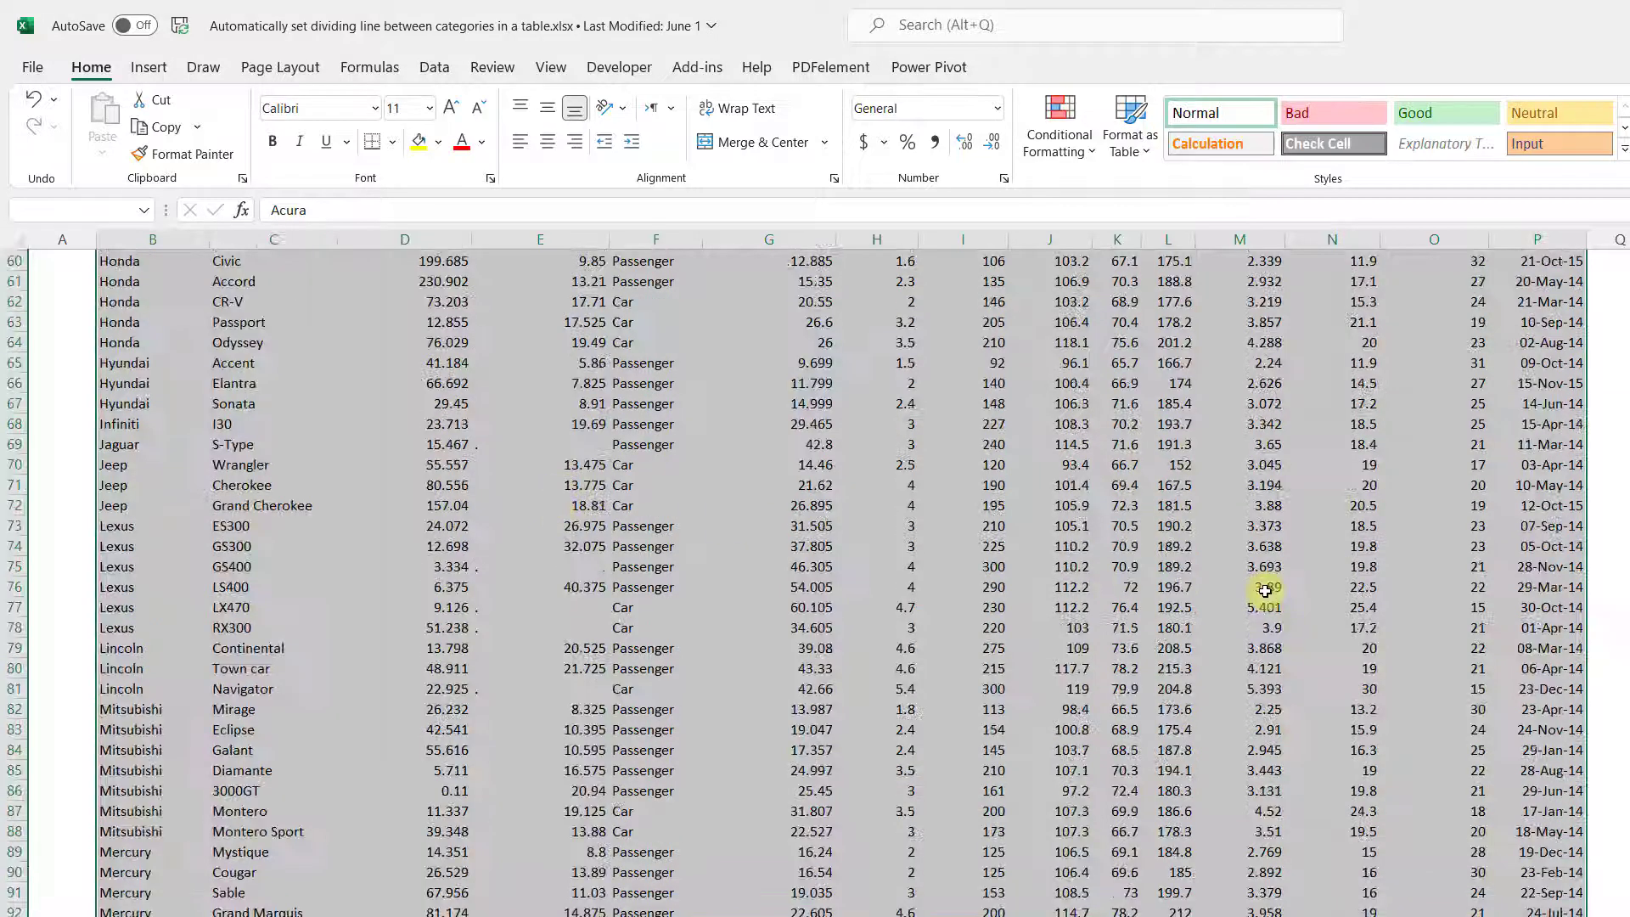
{"action": "scroll", "coordinate": [665, 466], "scroll_direction": "up", "scroll_amount": 20}
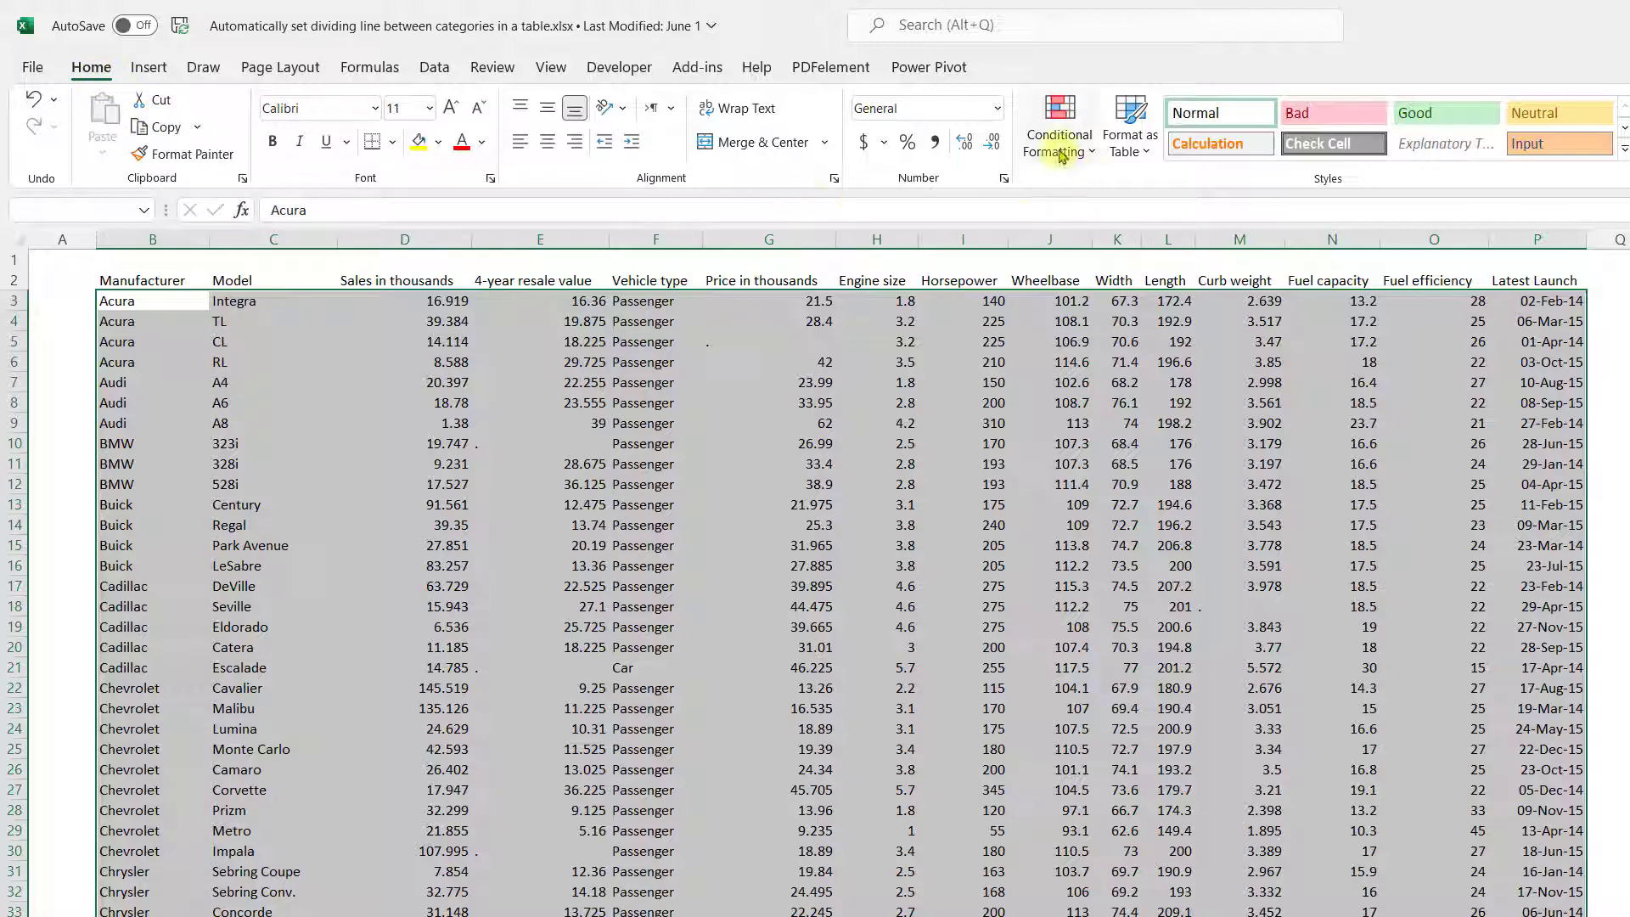
Start a new conditional formatting rule for the selected car data and centre its dialog
{"action": "left_click", "coordinate": [1060, 151]}
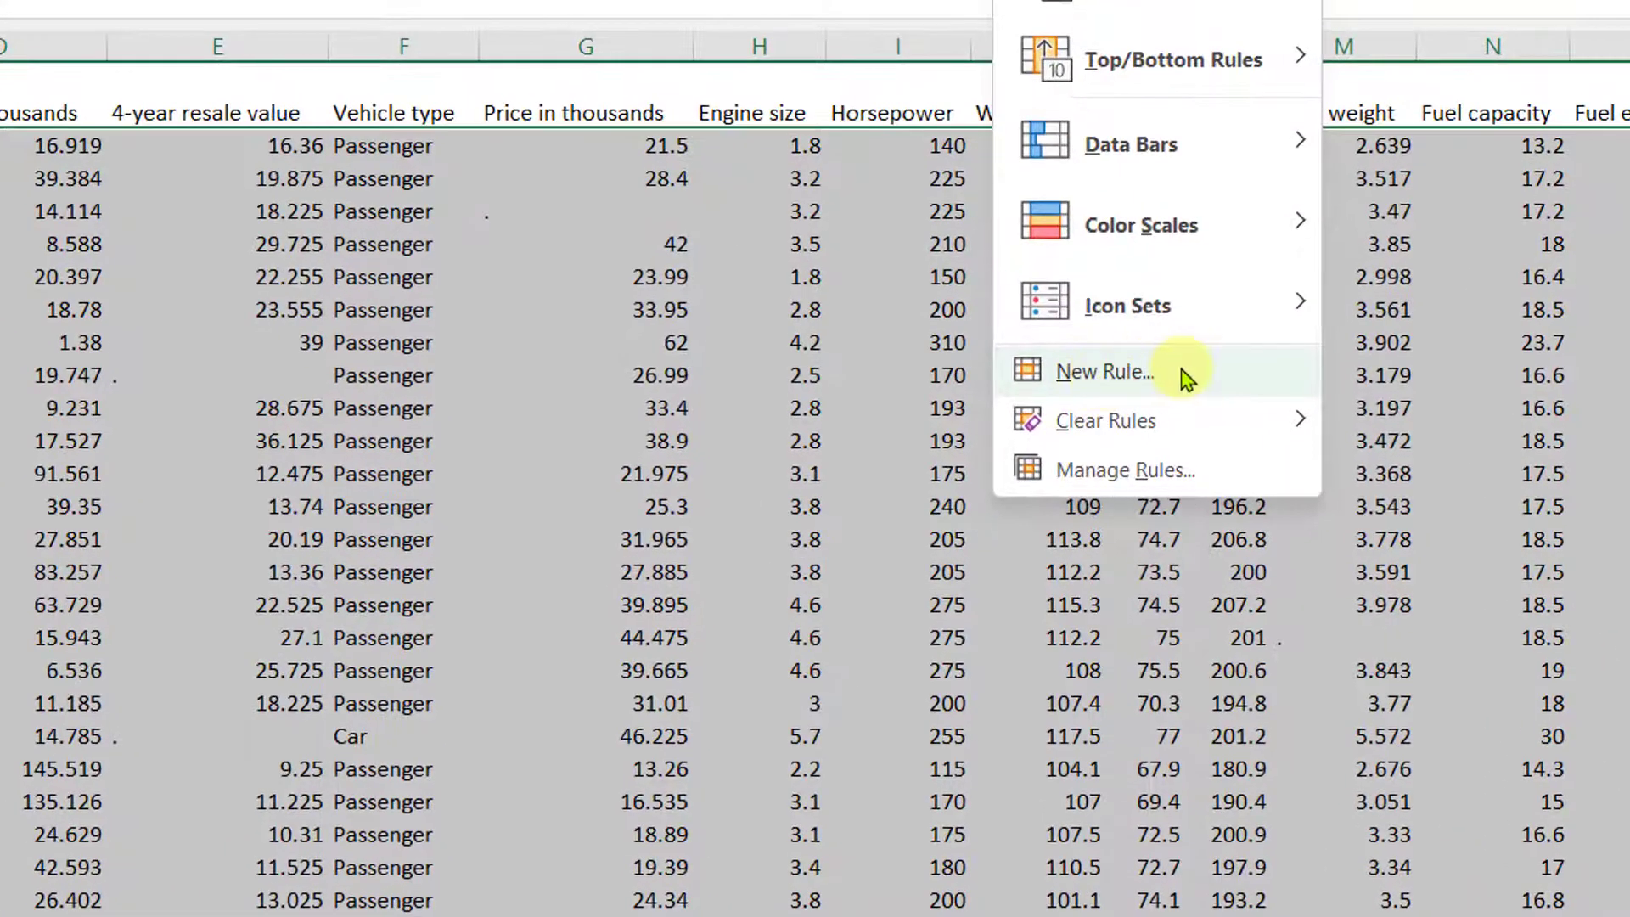
{"action": "left_click", "coordinate": [1186, 379]}
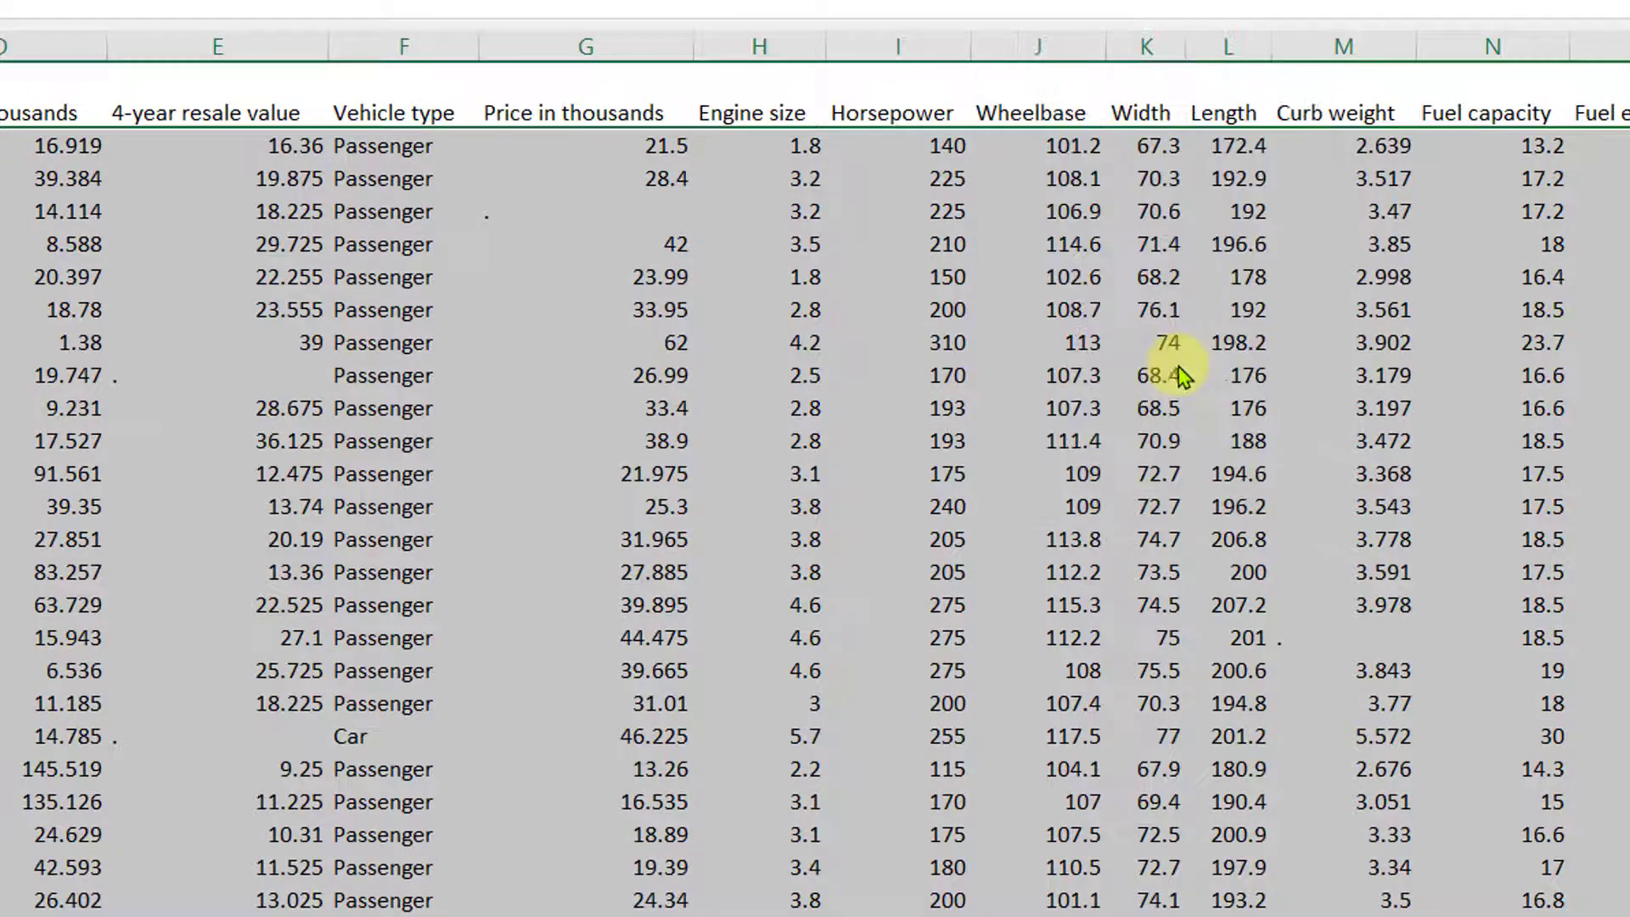
{"action": "left_click_drag", "start_coordinate": [1101, 672], "coordinate": [602, 218]}
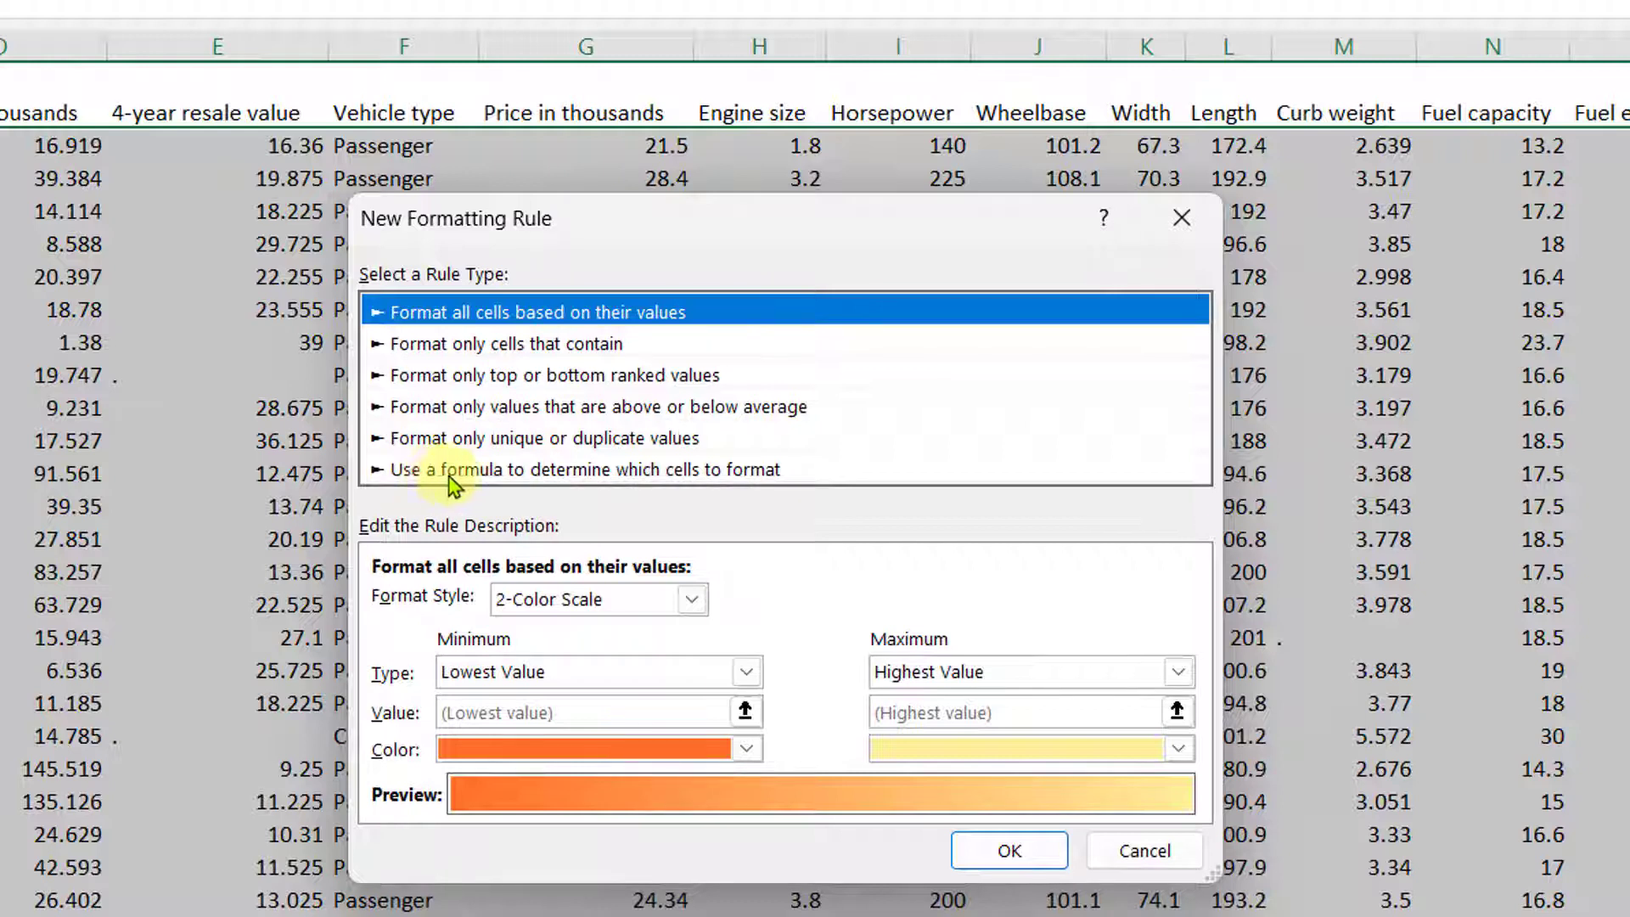
Switch the rule type to 'Use a formula to determine which cells to format'
{"action": "left_click", "coordinate": [509, 472]}
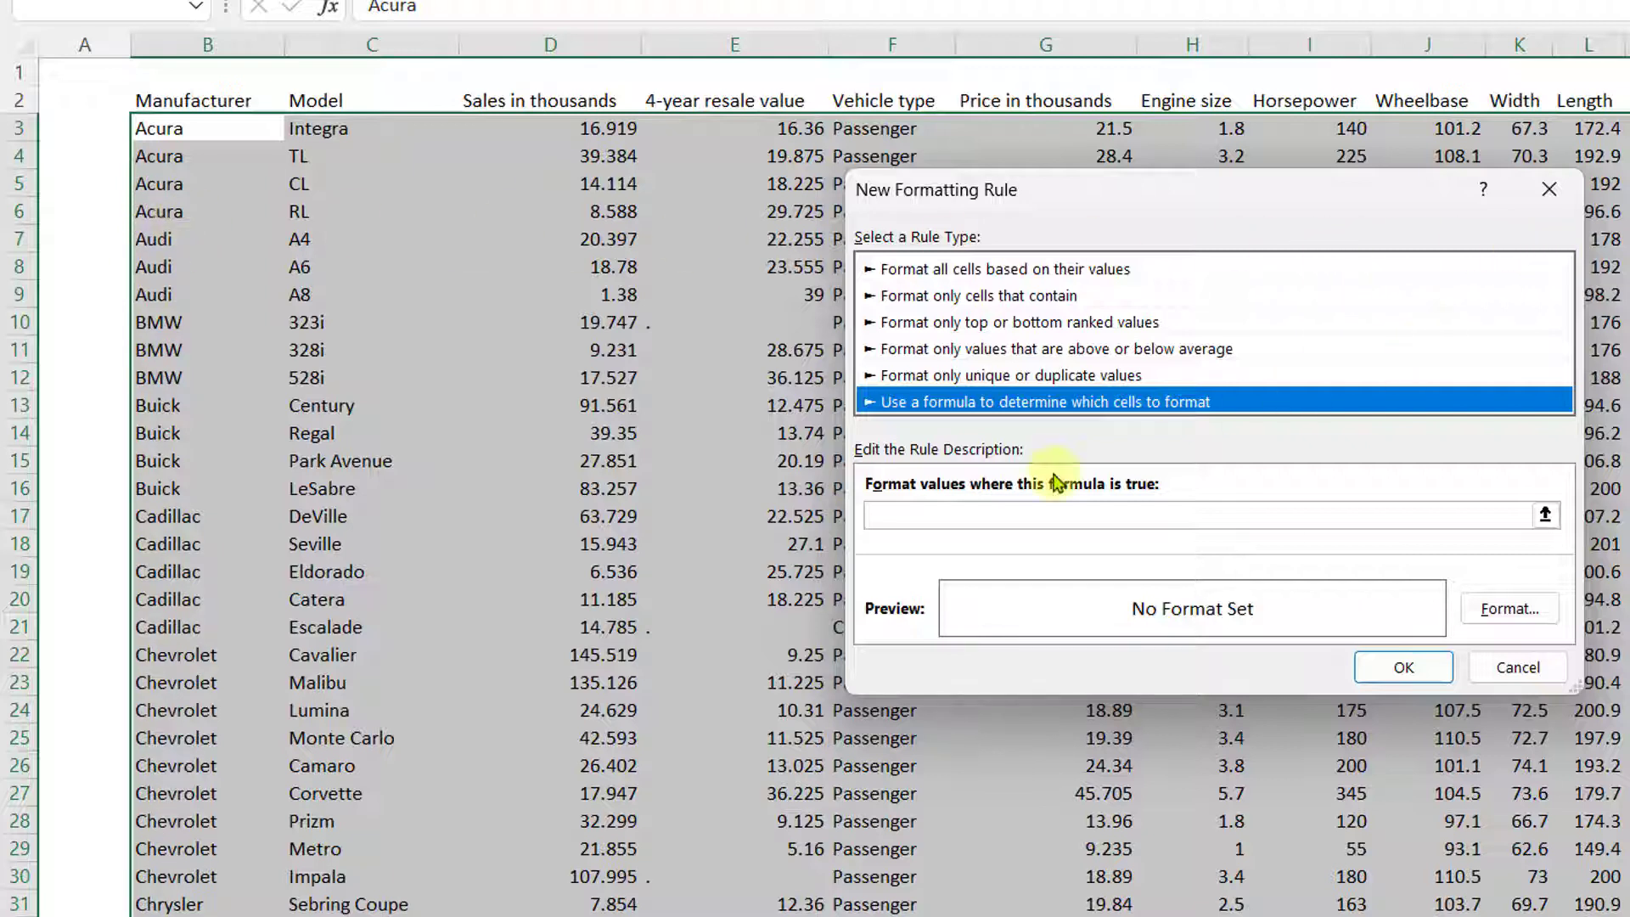
{"action": "left_click", "coordinate": [894, 513]}
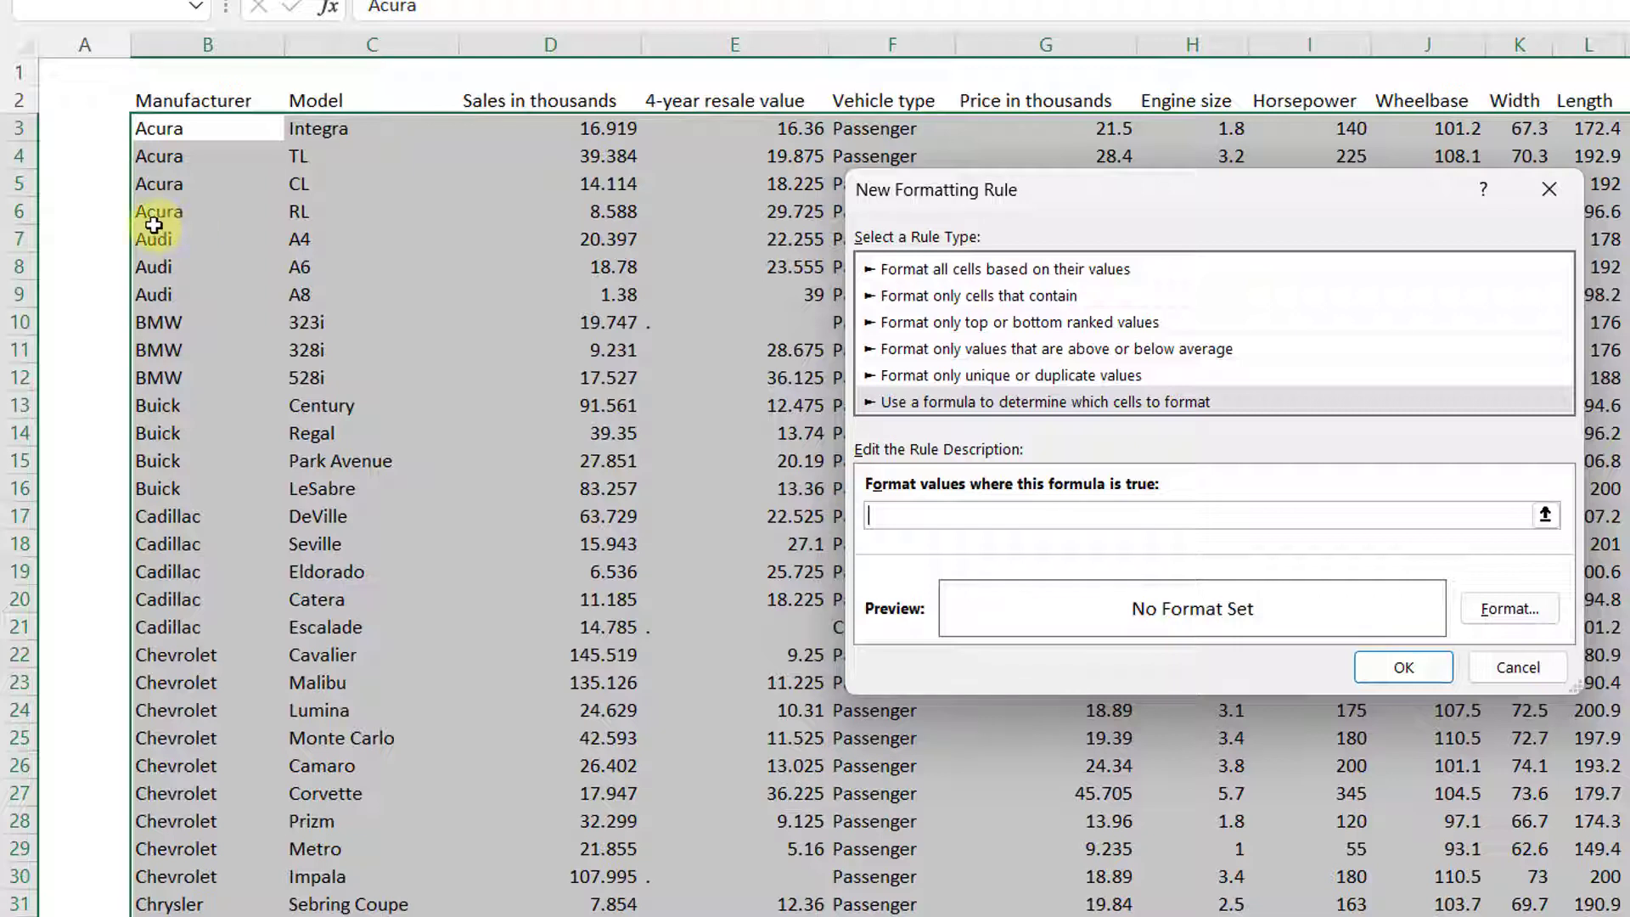
Enter =$B3 in the rule's formula box, referencing the first Manufacturer cell
{"action": "left_click", "coordinate": [879, 515]}
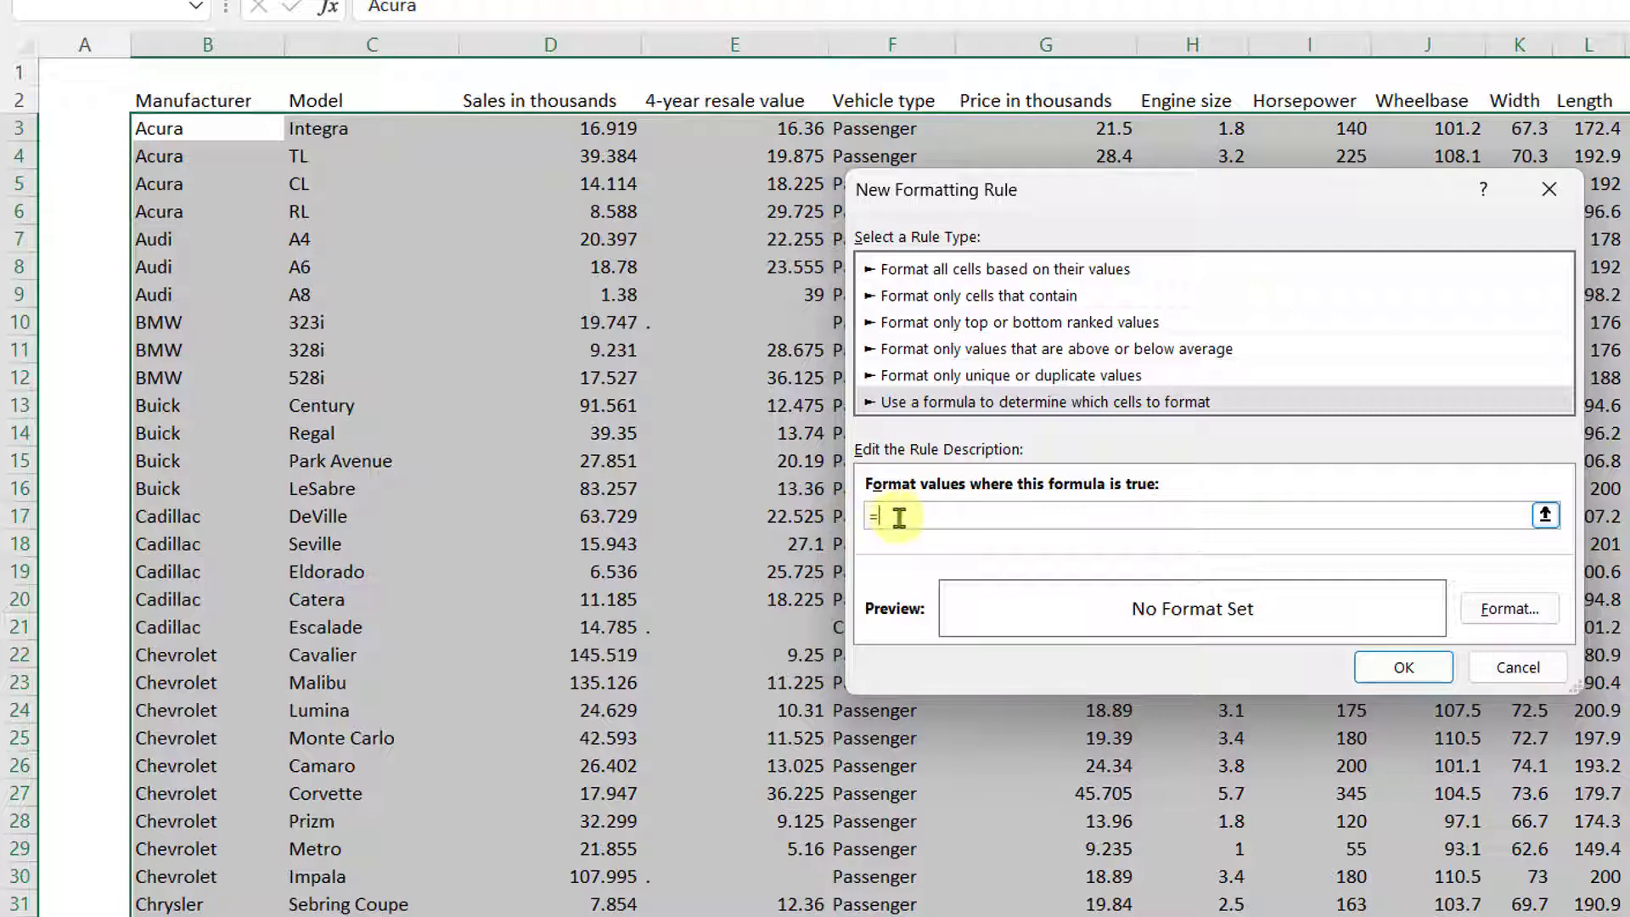
{"action": "left_click", "coordinate": [195, 136]}
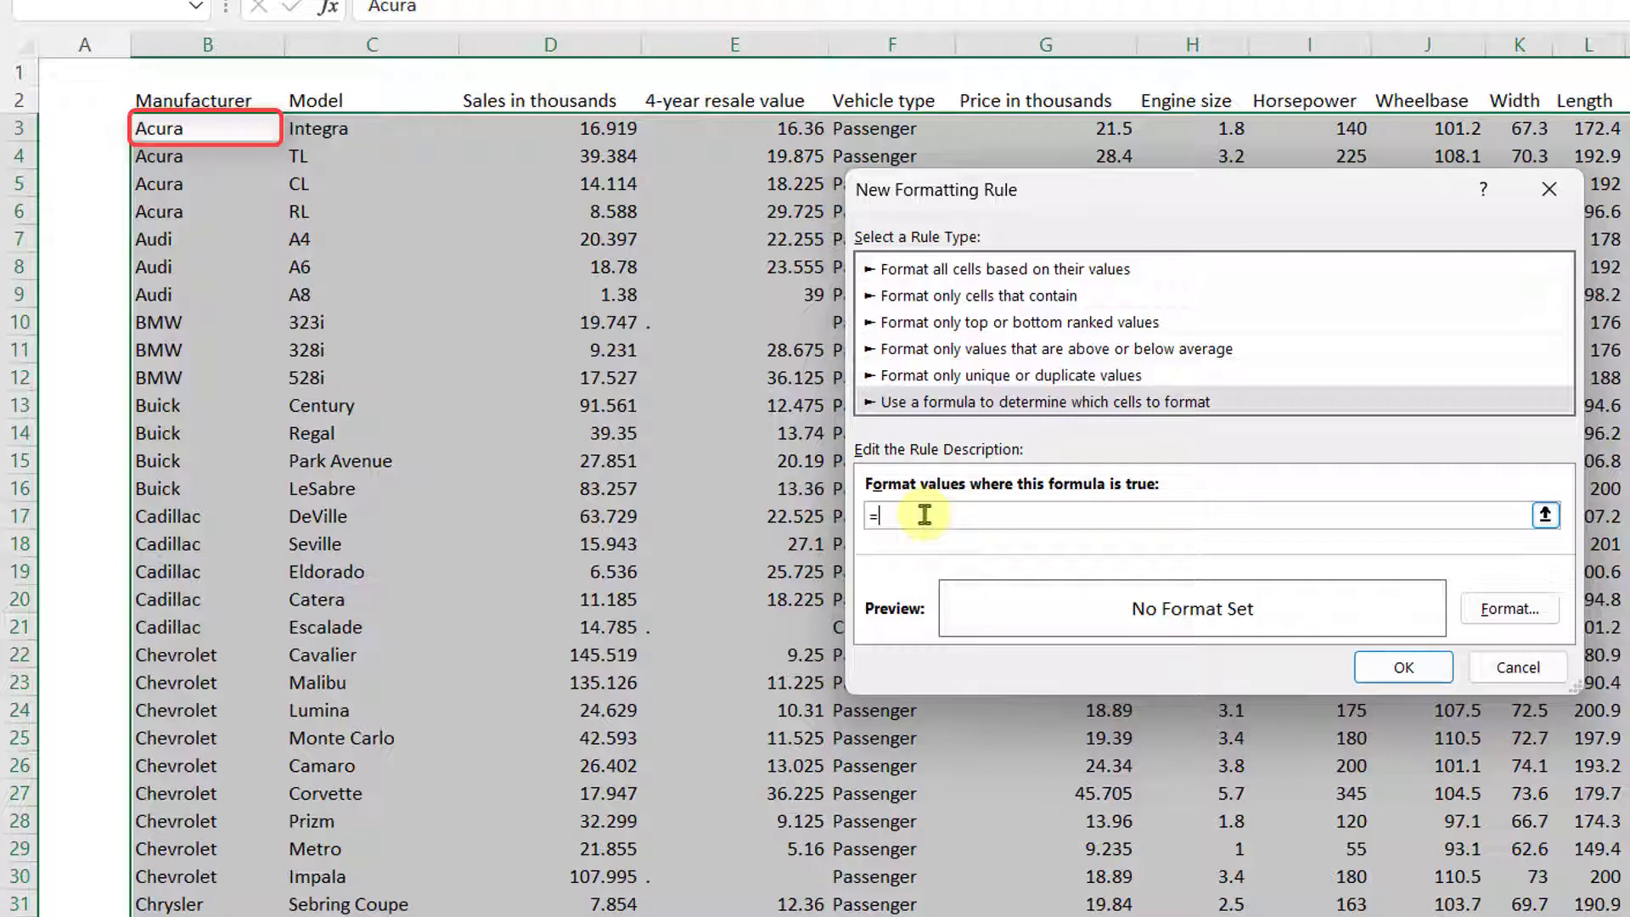
{"action": "type", "text": "$B"}
{"action": "type", "text": "3"}
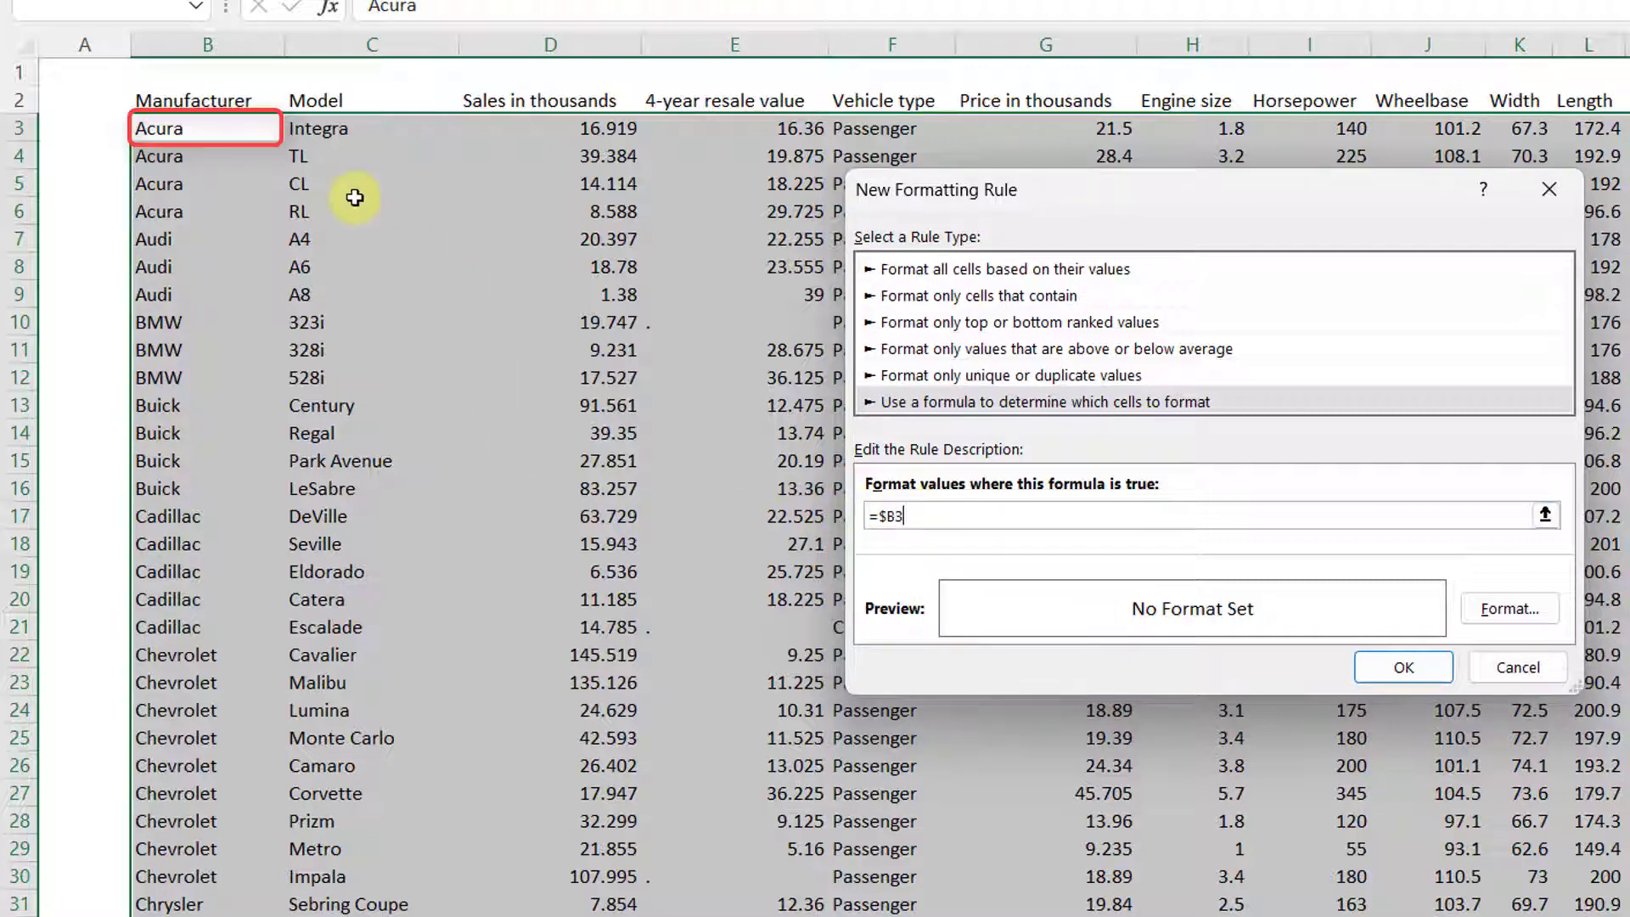
{"action": "scroll", "coordinate": [242, 153], "scroll_direction": "down", "scroll_amount": 1}
{"action": "scroll", "coordinate": [228, 119], "scroll_direction": "up", "scroll_amount": 1}
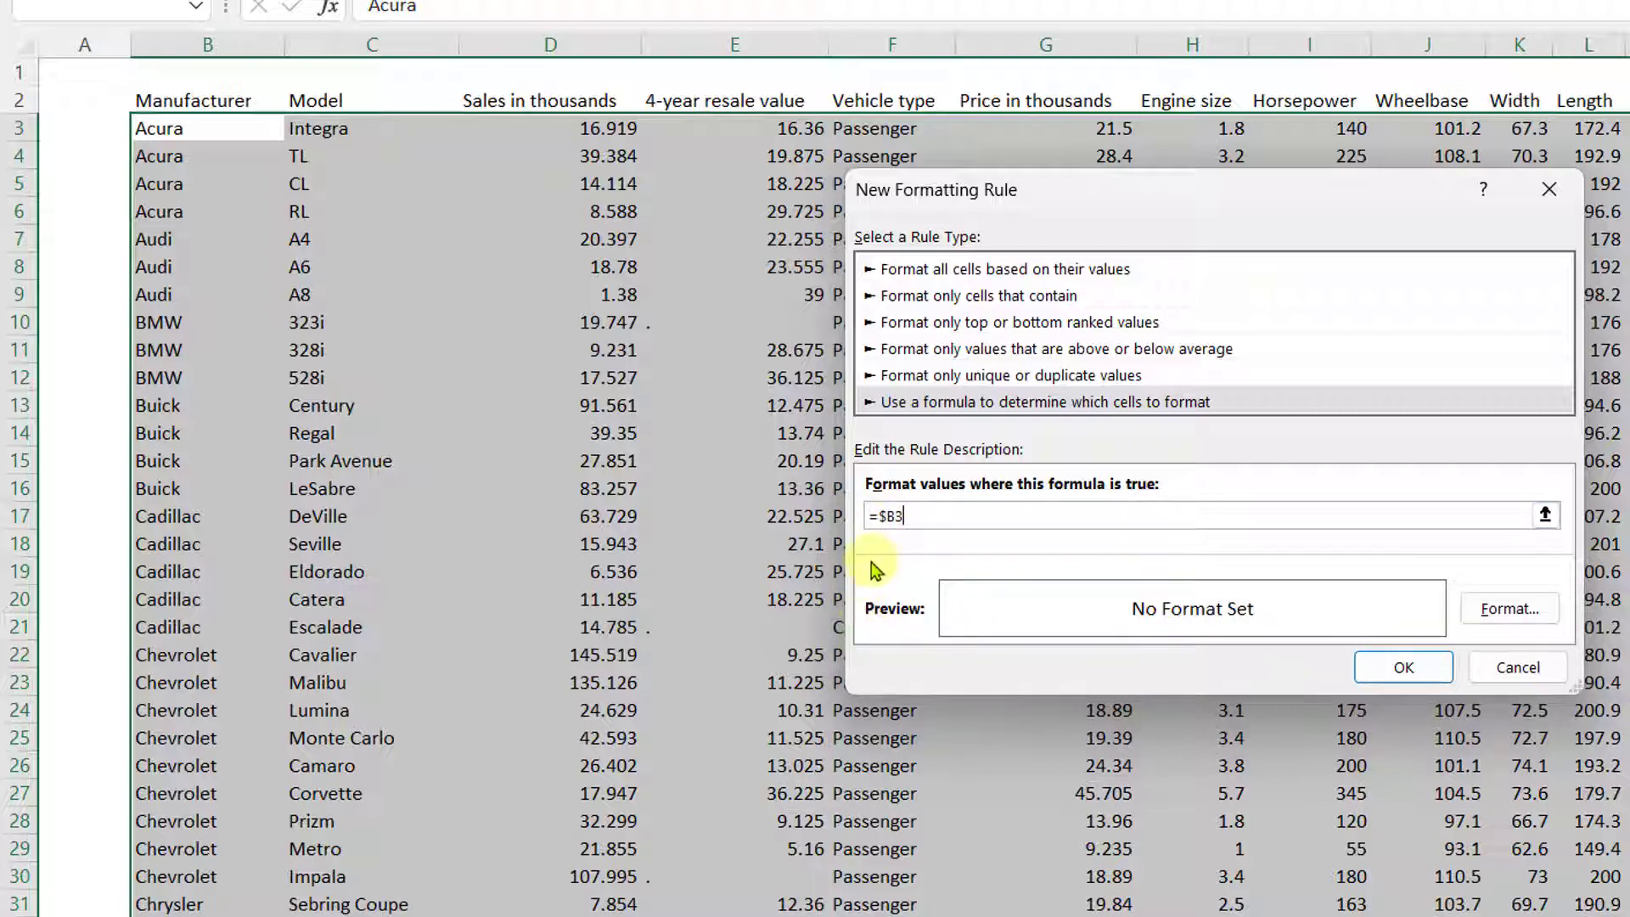
Edit the rule's formula to read =OFFSET($B3,1,0)<>$B3
{"action": "left_click", "coordinate": [877, 516]}
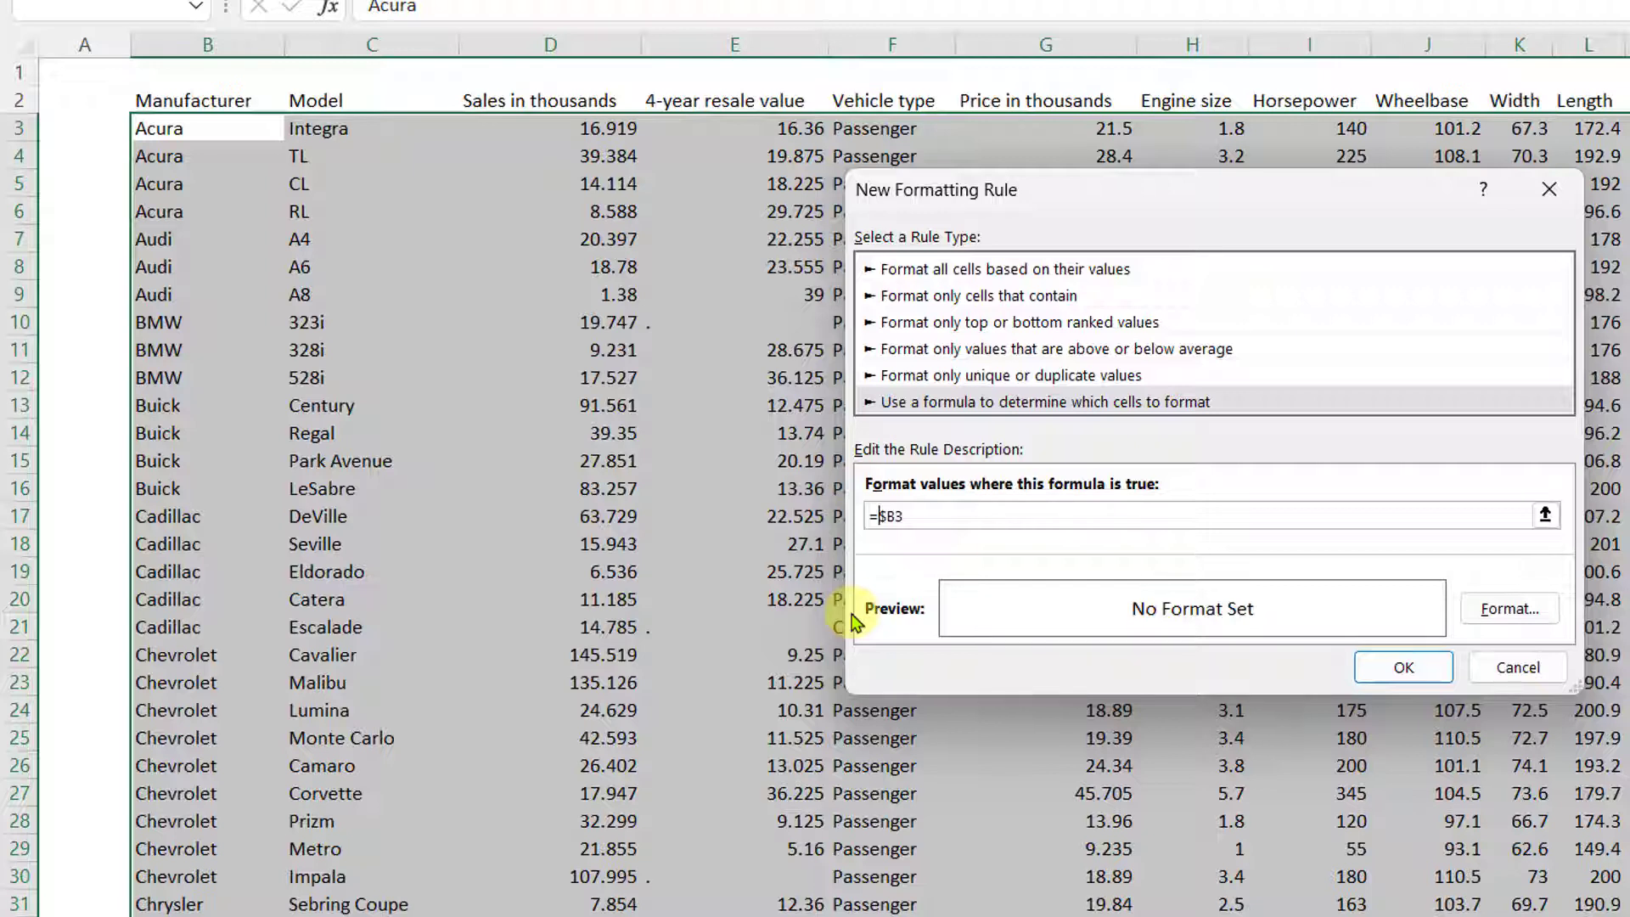
{"action": "type", "text": "OFFSET("}
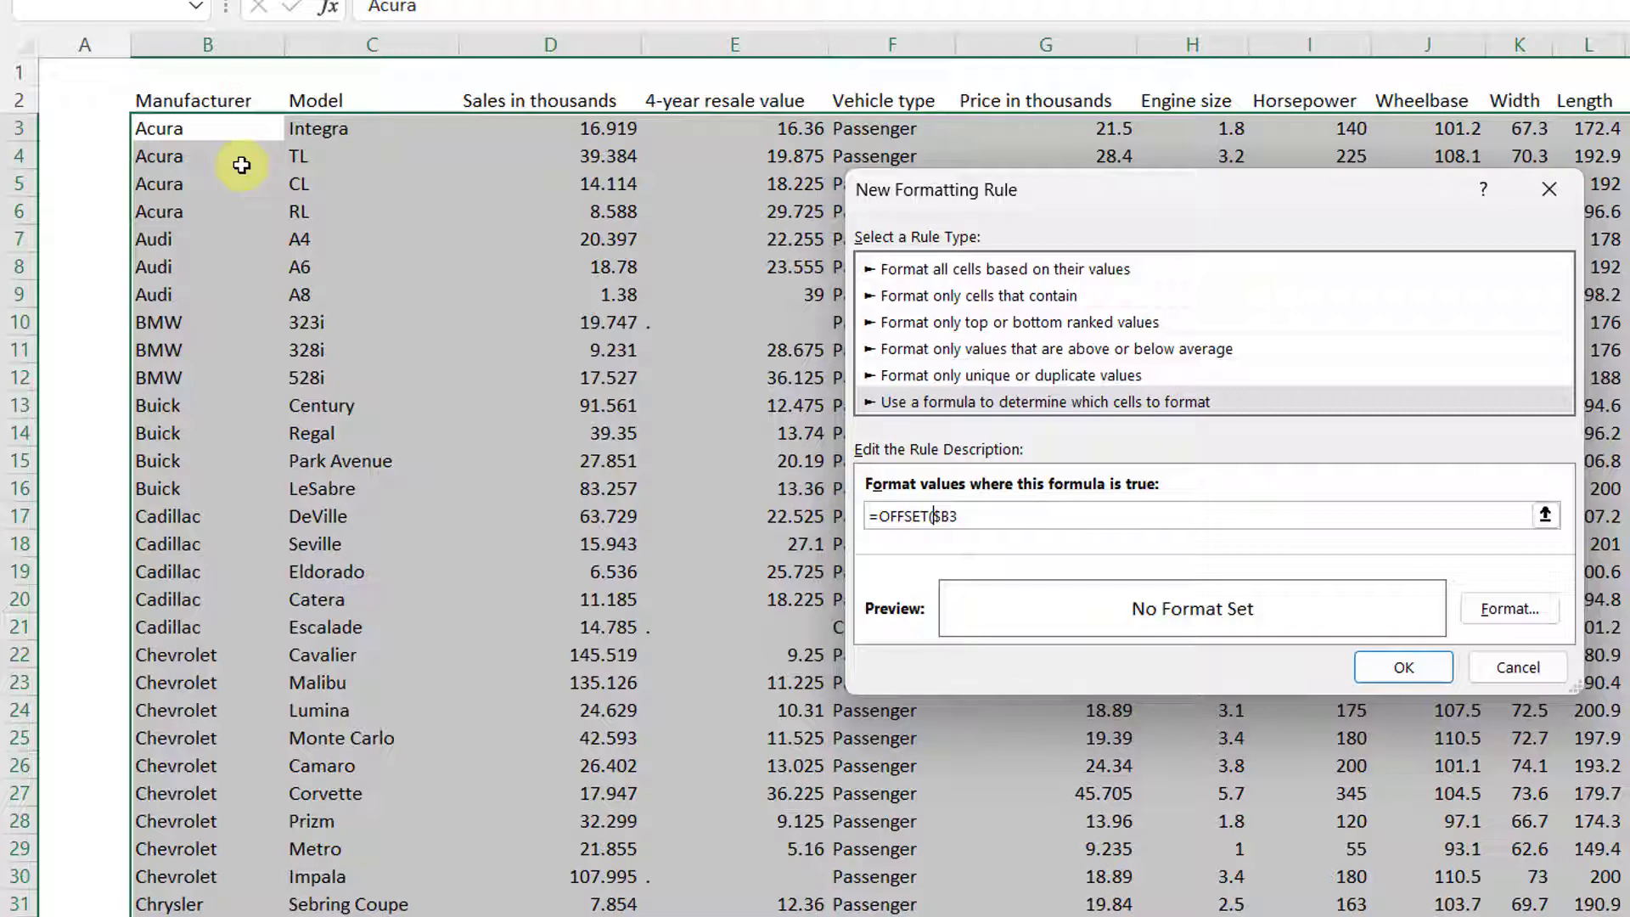
{"action": "left_click", "coordinate": [1001, 521]}
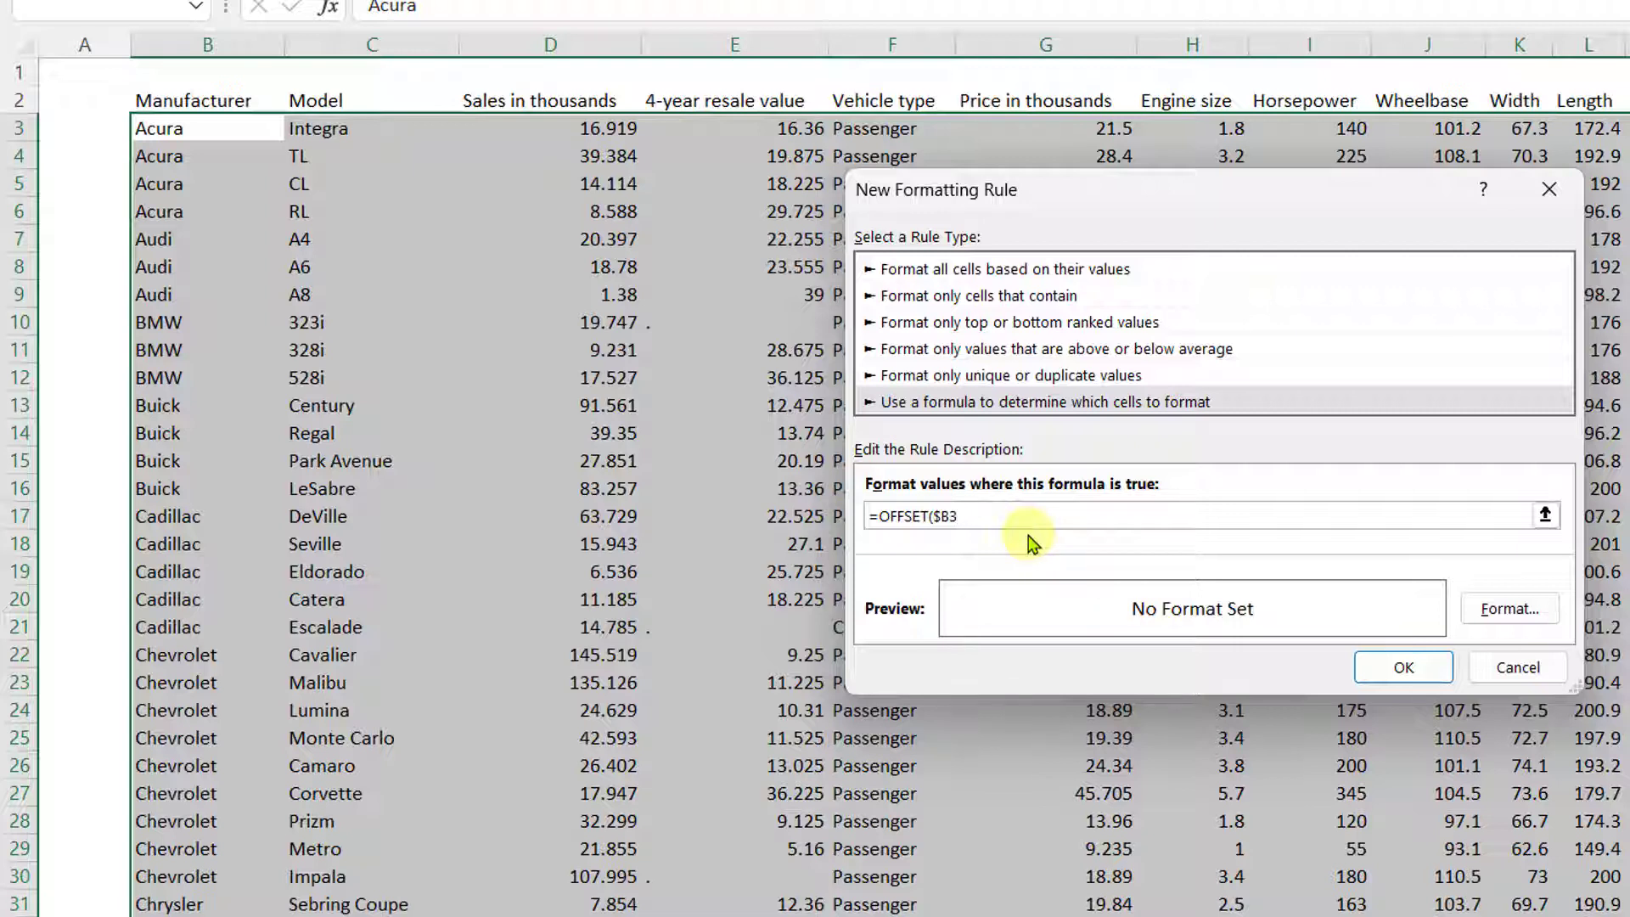
{"action": "type", "text": ","}
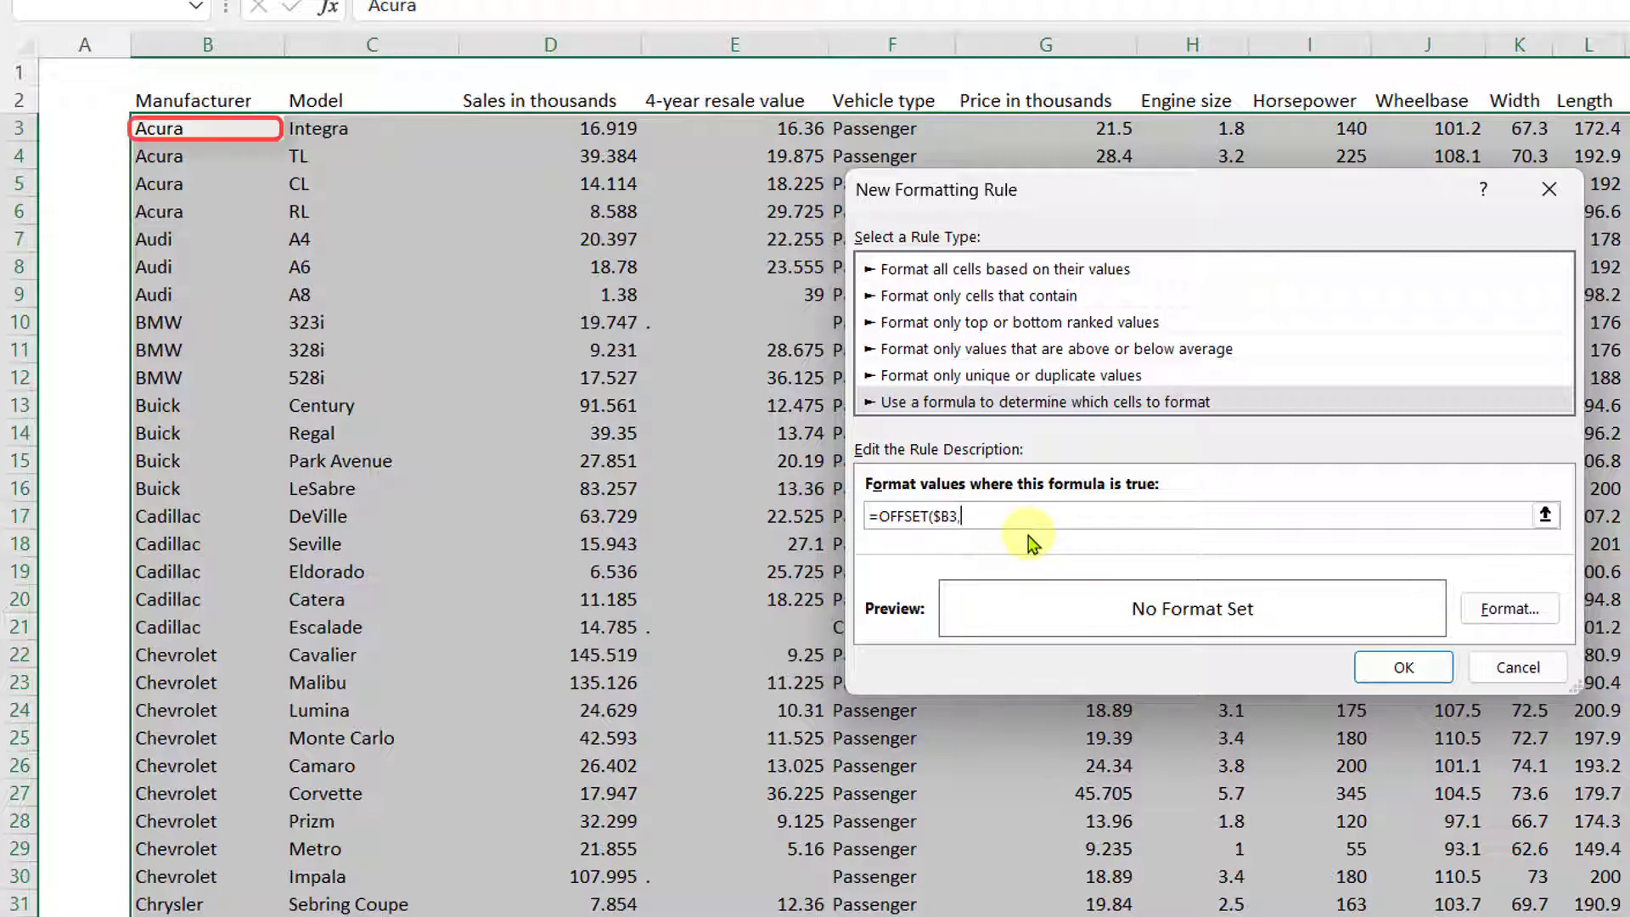
{"action": "type", "text": "1,0"}
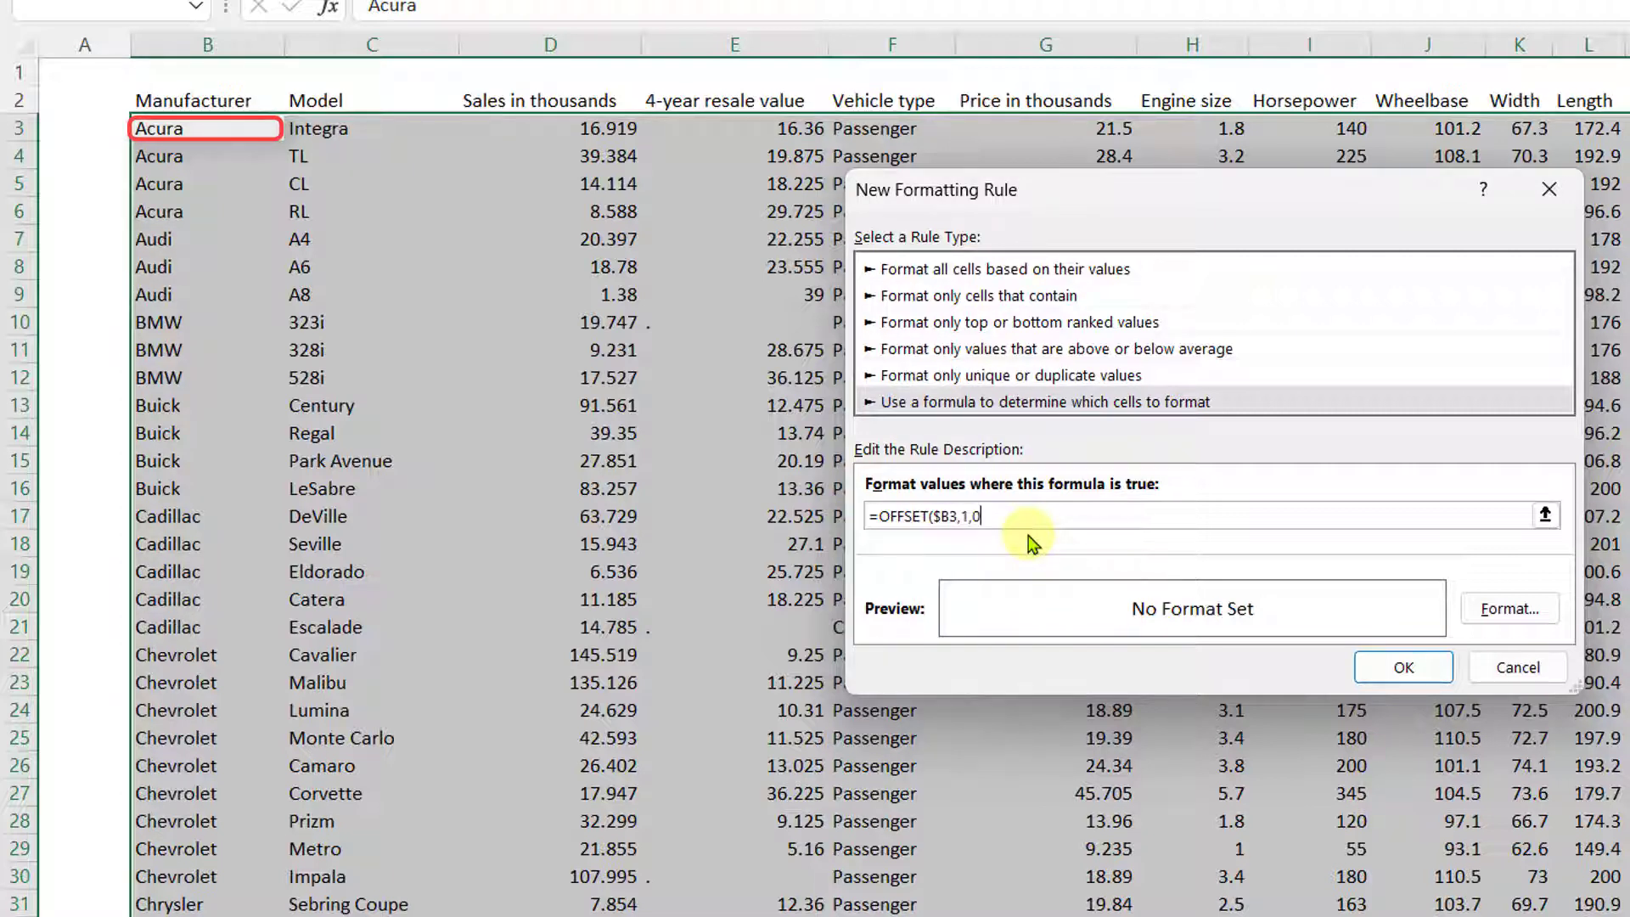
{"action": "type", "text": ")"}
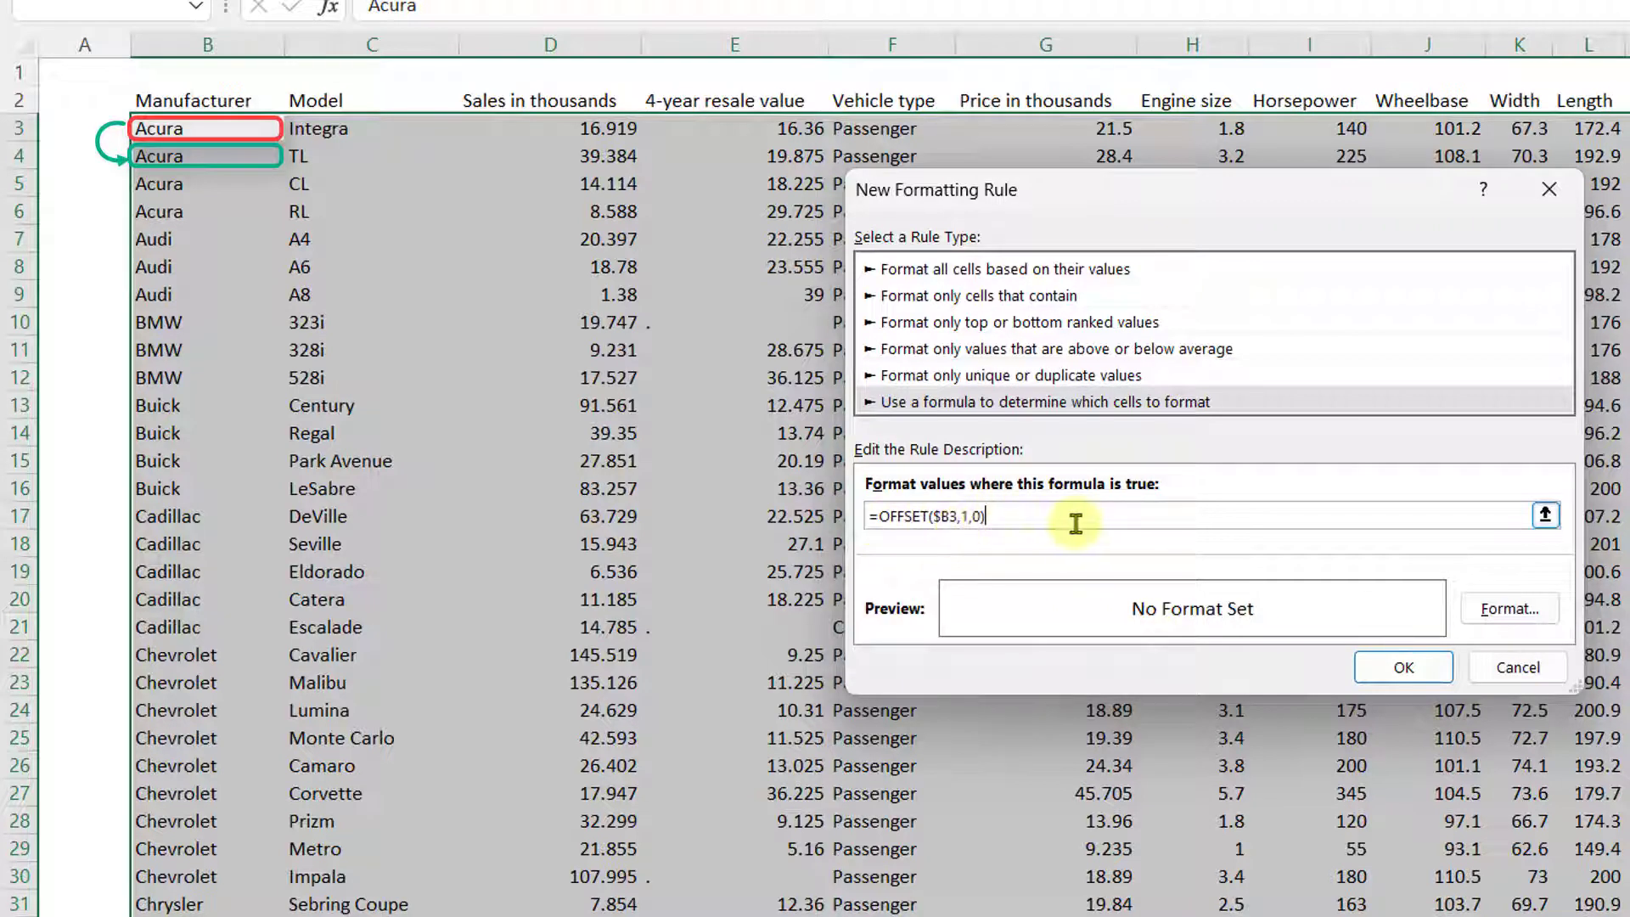
{"action": "type", "text": "<>$B34"}
{"action": "key", "text": "BackSpace"}
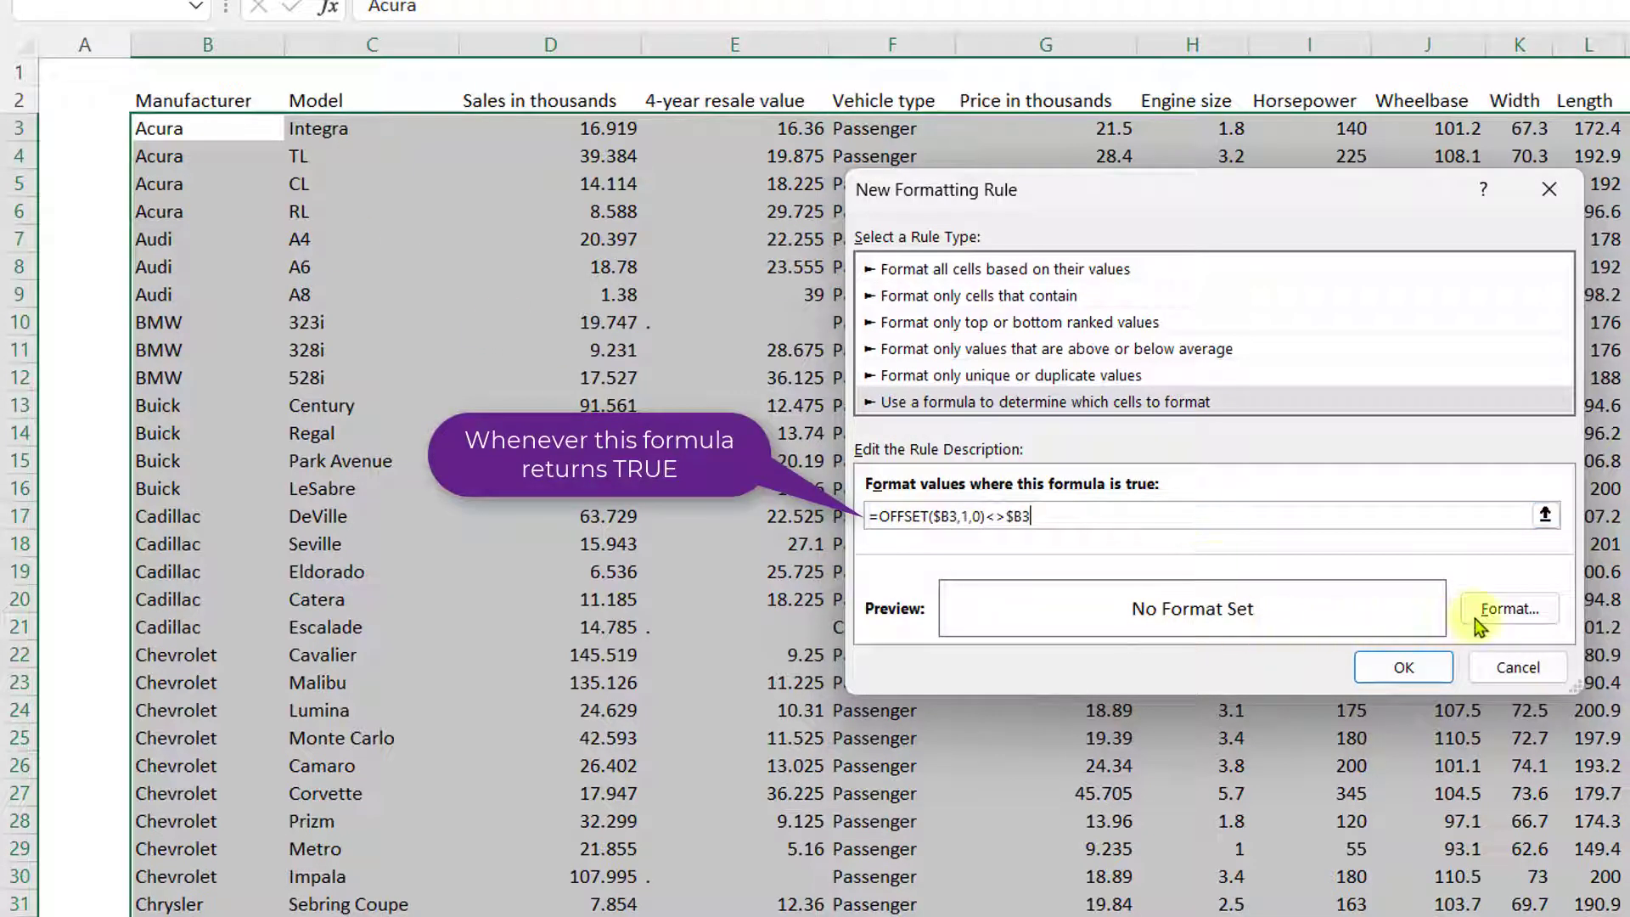
Set the rule's format to a thin solid blue bottom border
{"action": "left_click", "coordinate": [1510, 609]}
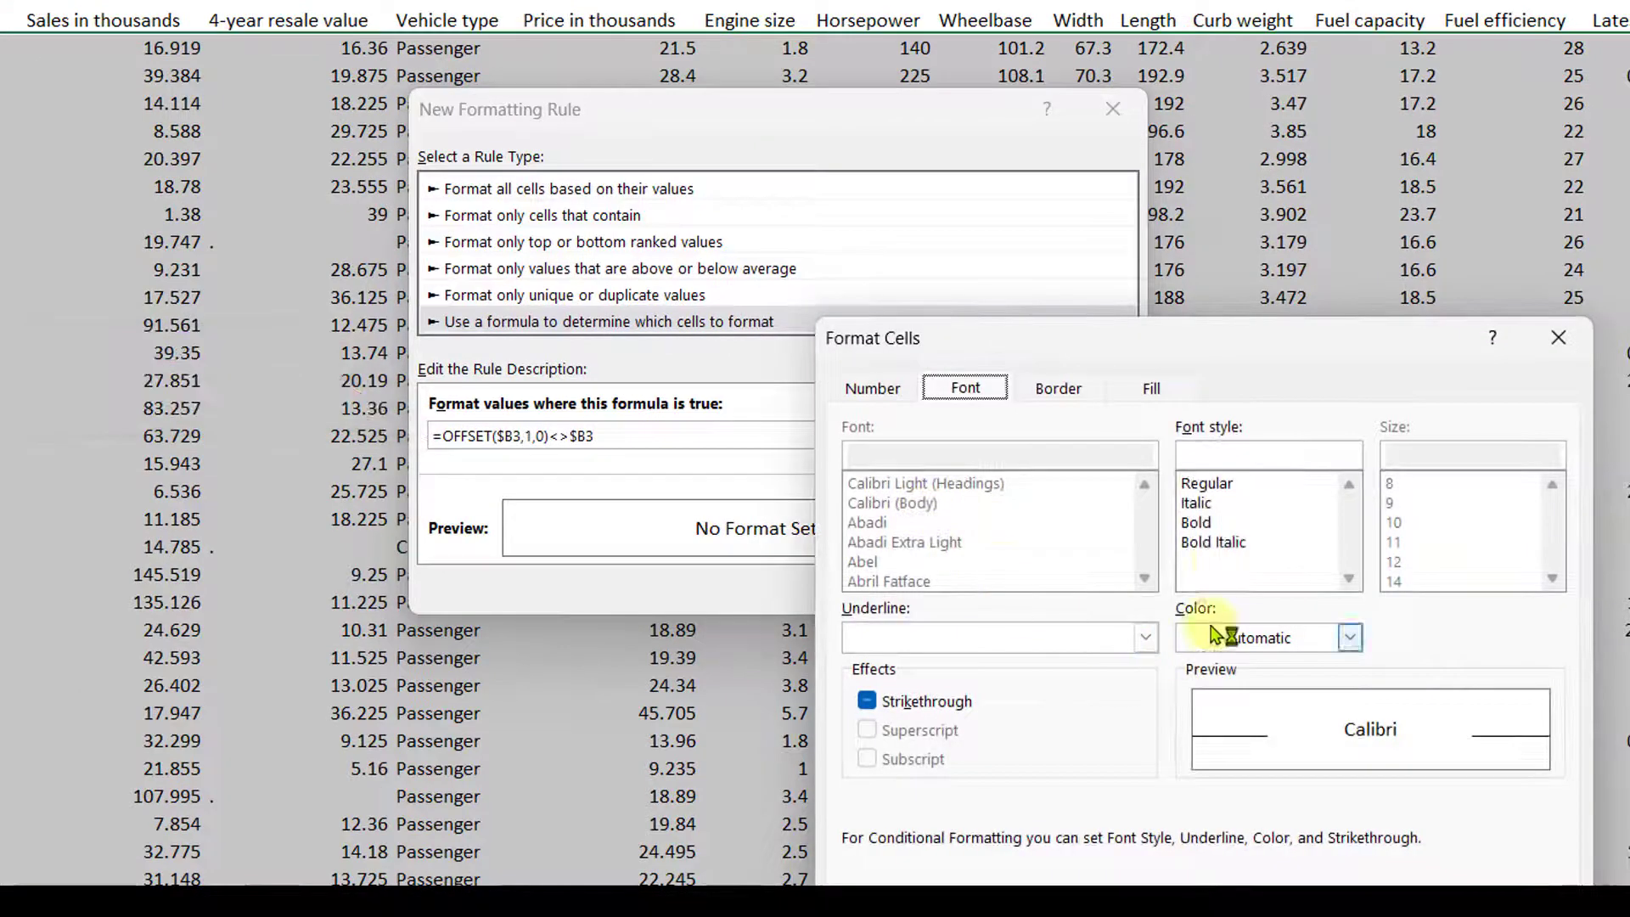
{"action": "left_click", "coordinate": [1063, 390]}
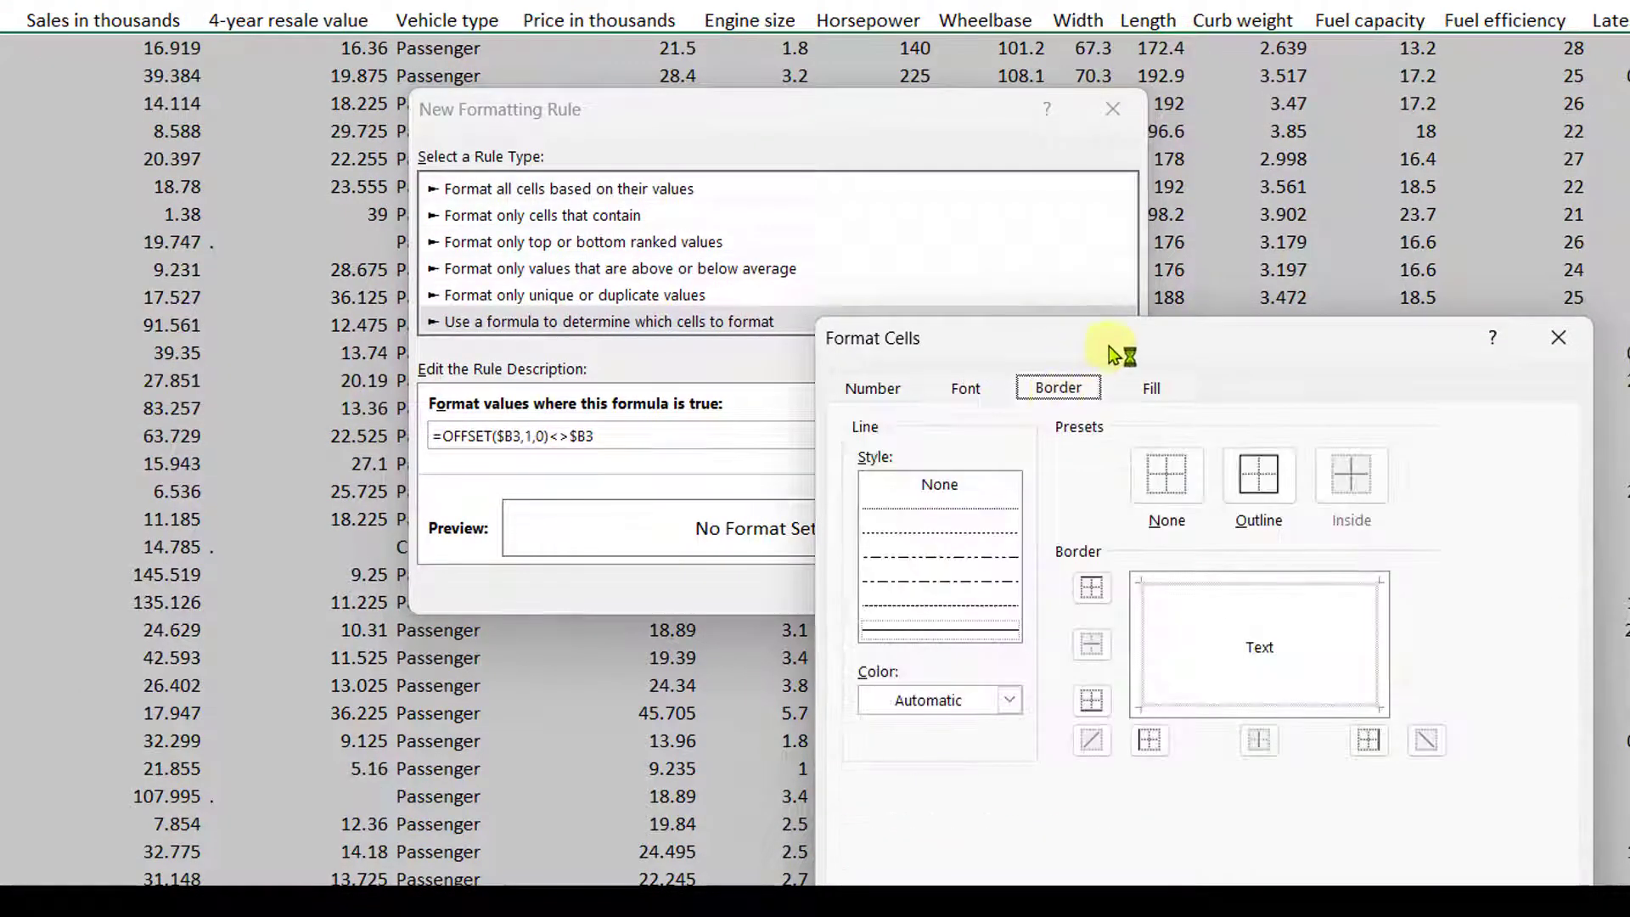
{"action": "left_click_drag", "start_coordinate": [1120, 352], "coordinate": [902, 237]}
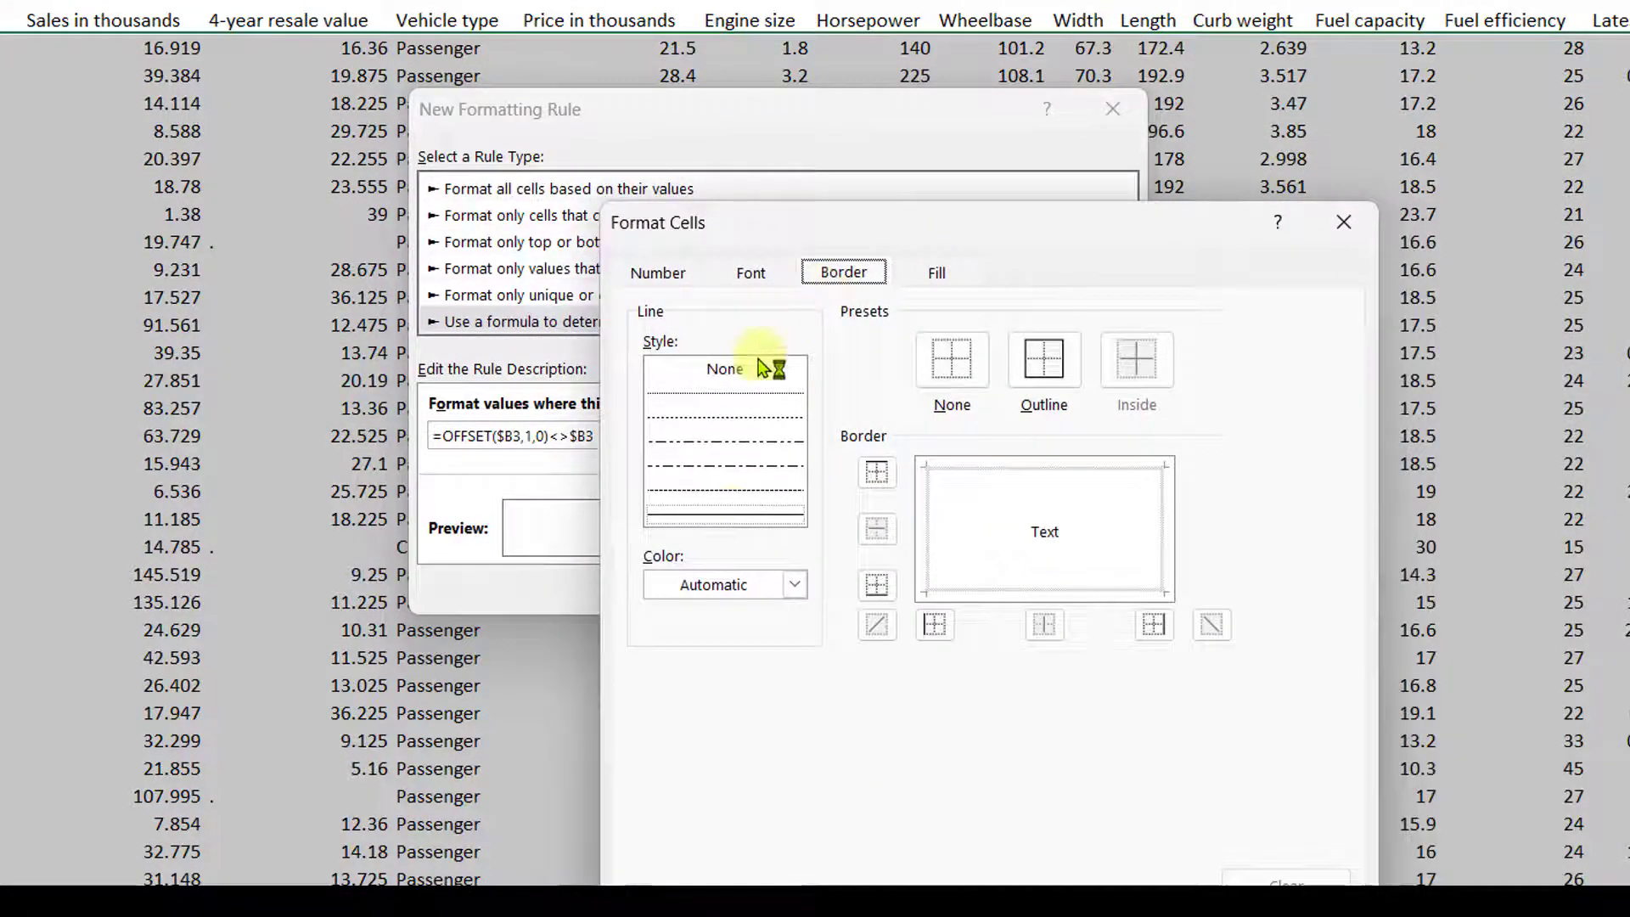
{"action": "left_click", "coordinate": [738, 519]}
{"action": "left_click", "coordinate": [740, 586]}
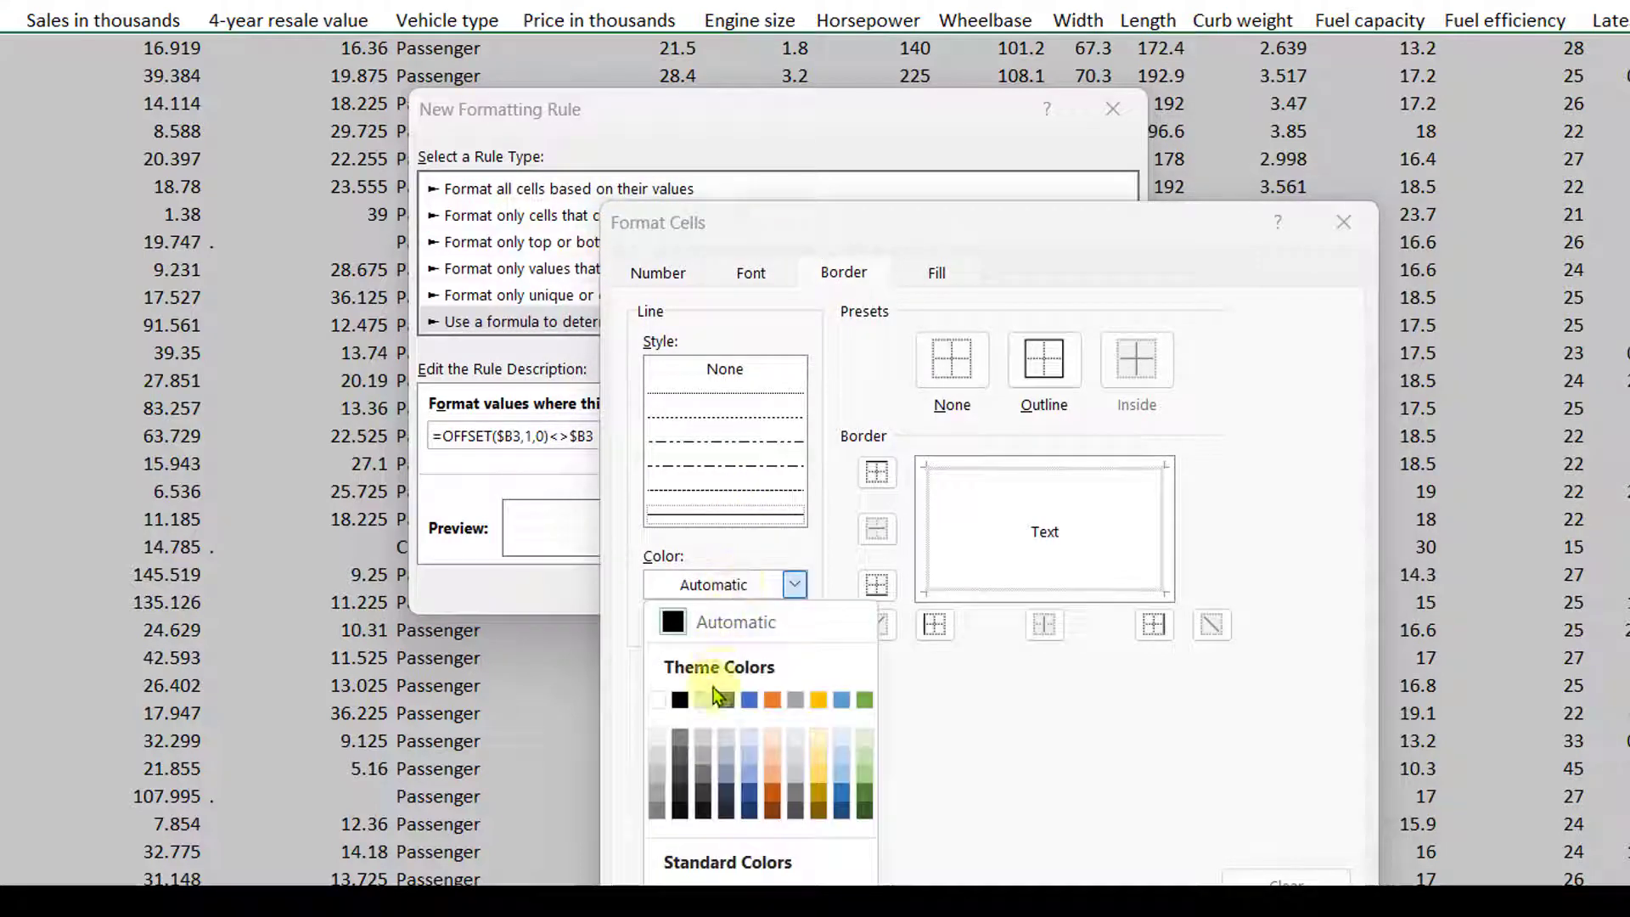
{"action": "left_click", "coordinate": [751, 704]}
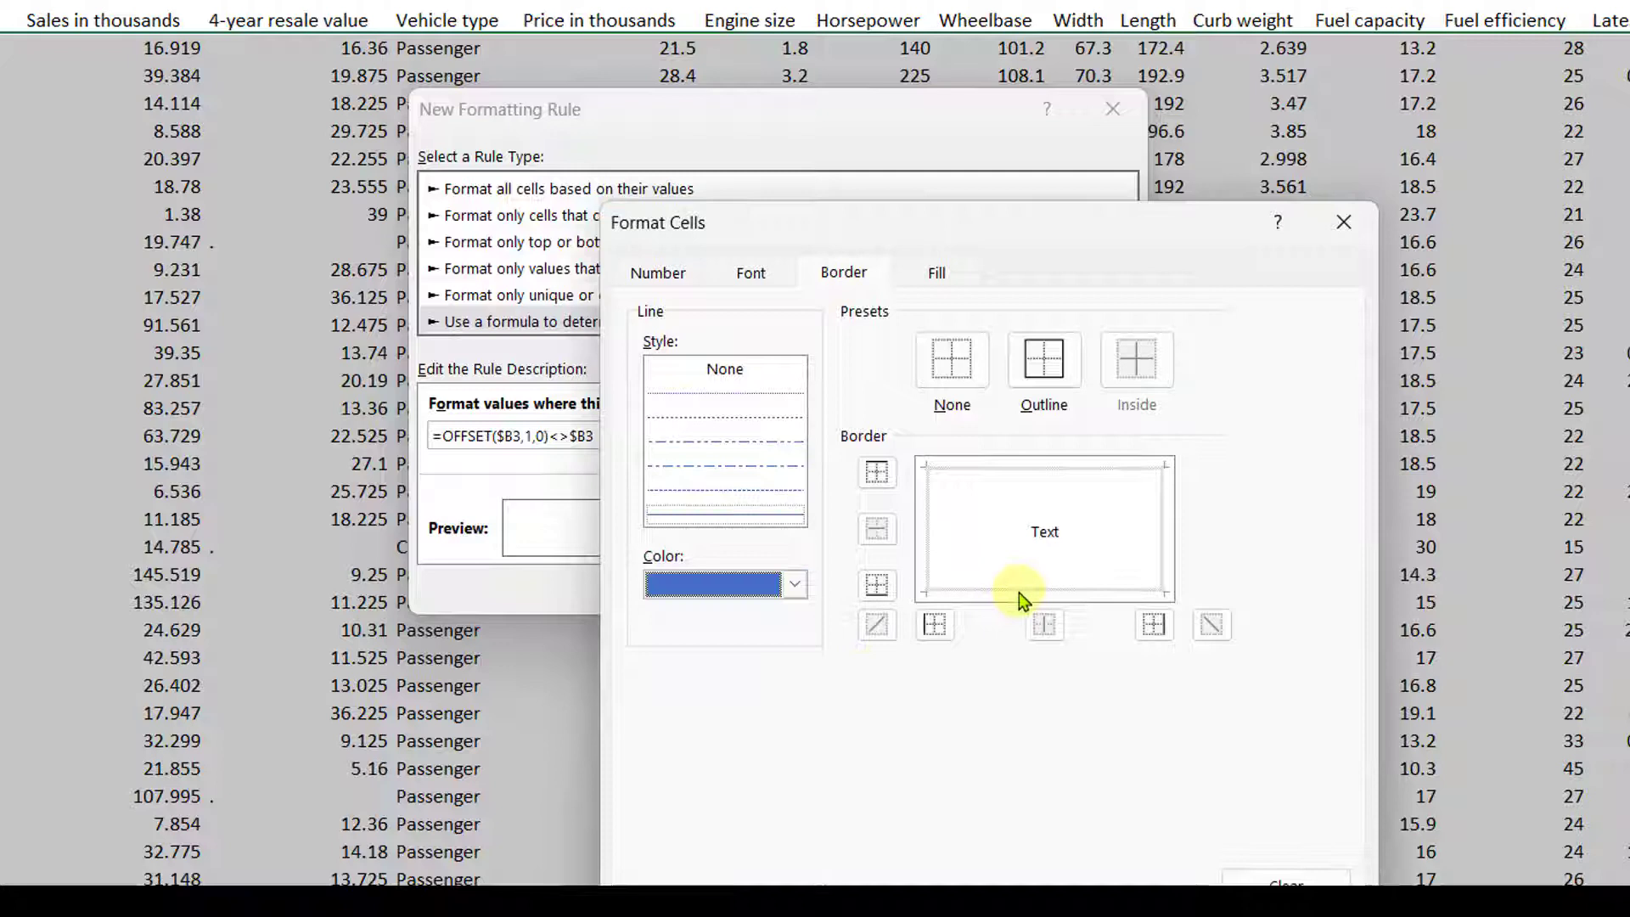
{"action": "left_click", "coordinate": [1019, 591]}
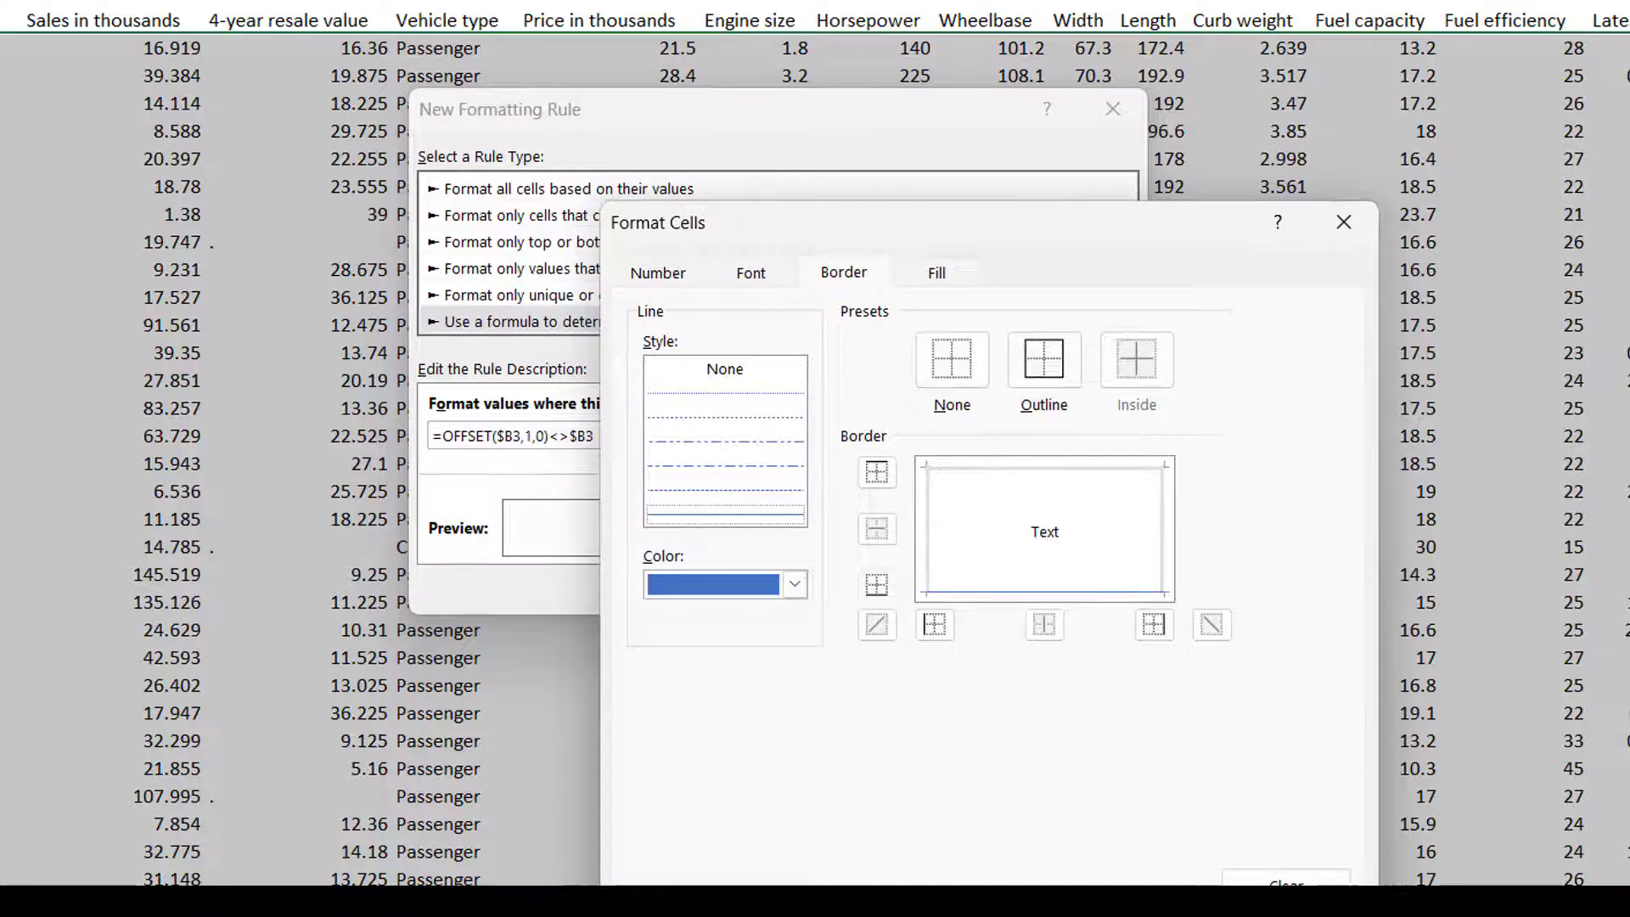
{"action": "key", "text": "Return"}
Confirm the new rule and deselect the data to reveal the blue manufacturer separators
{"action": "left_click", "coordinate": [936, 577]}
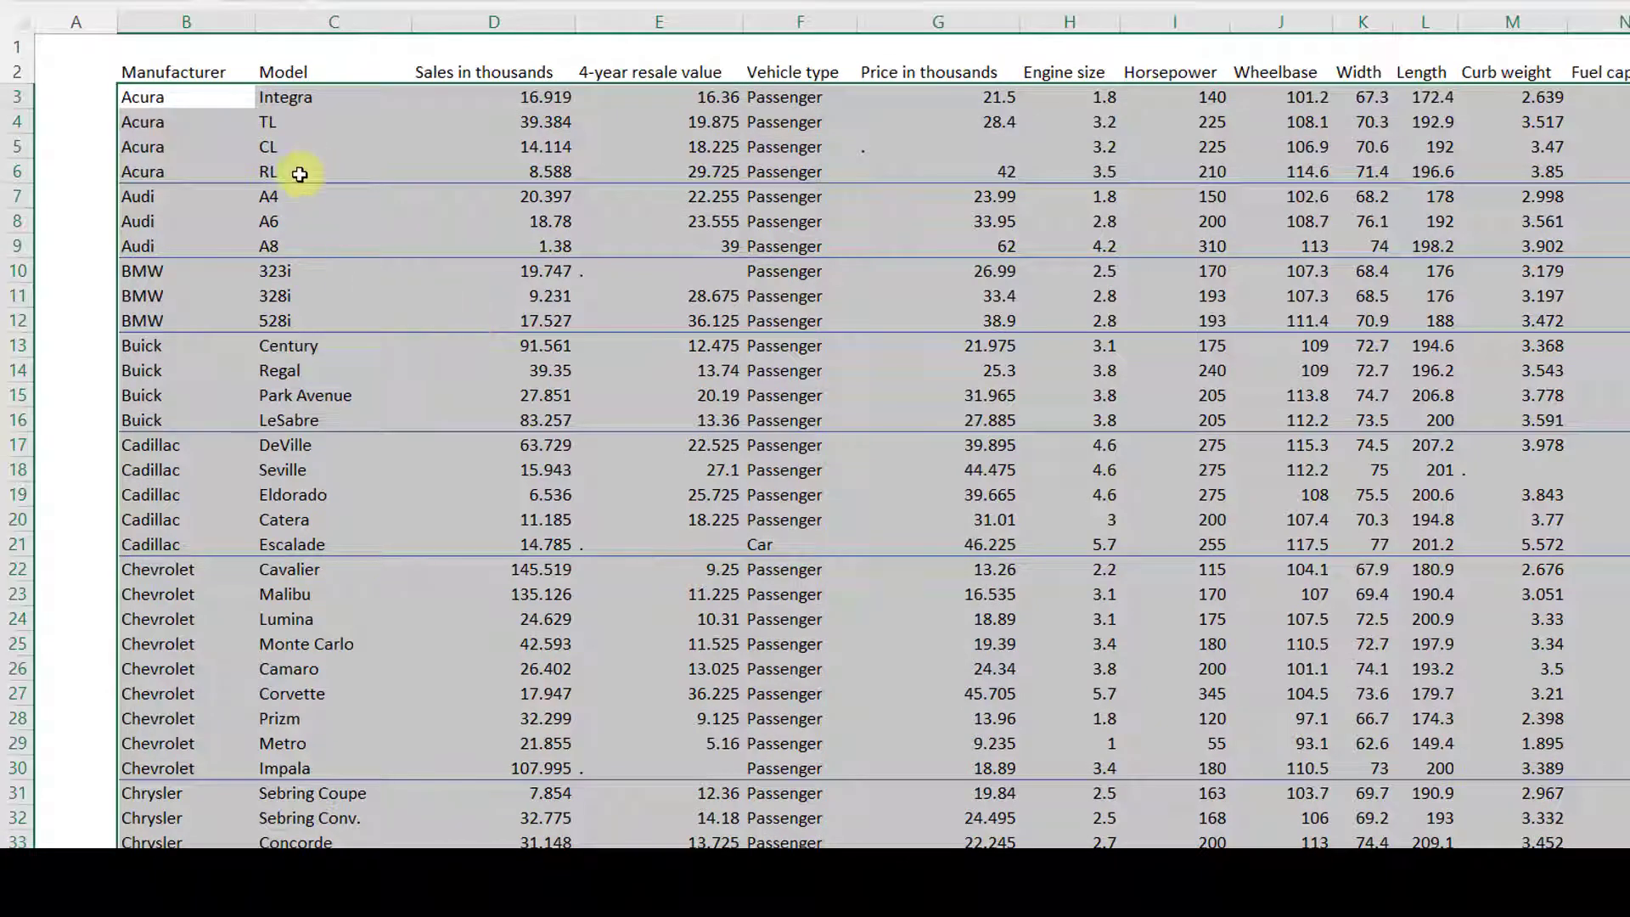
{"action": "left_click", "coordinate": [212, 170]}
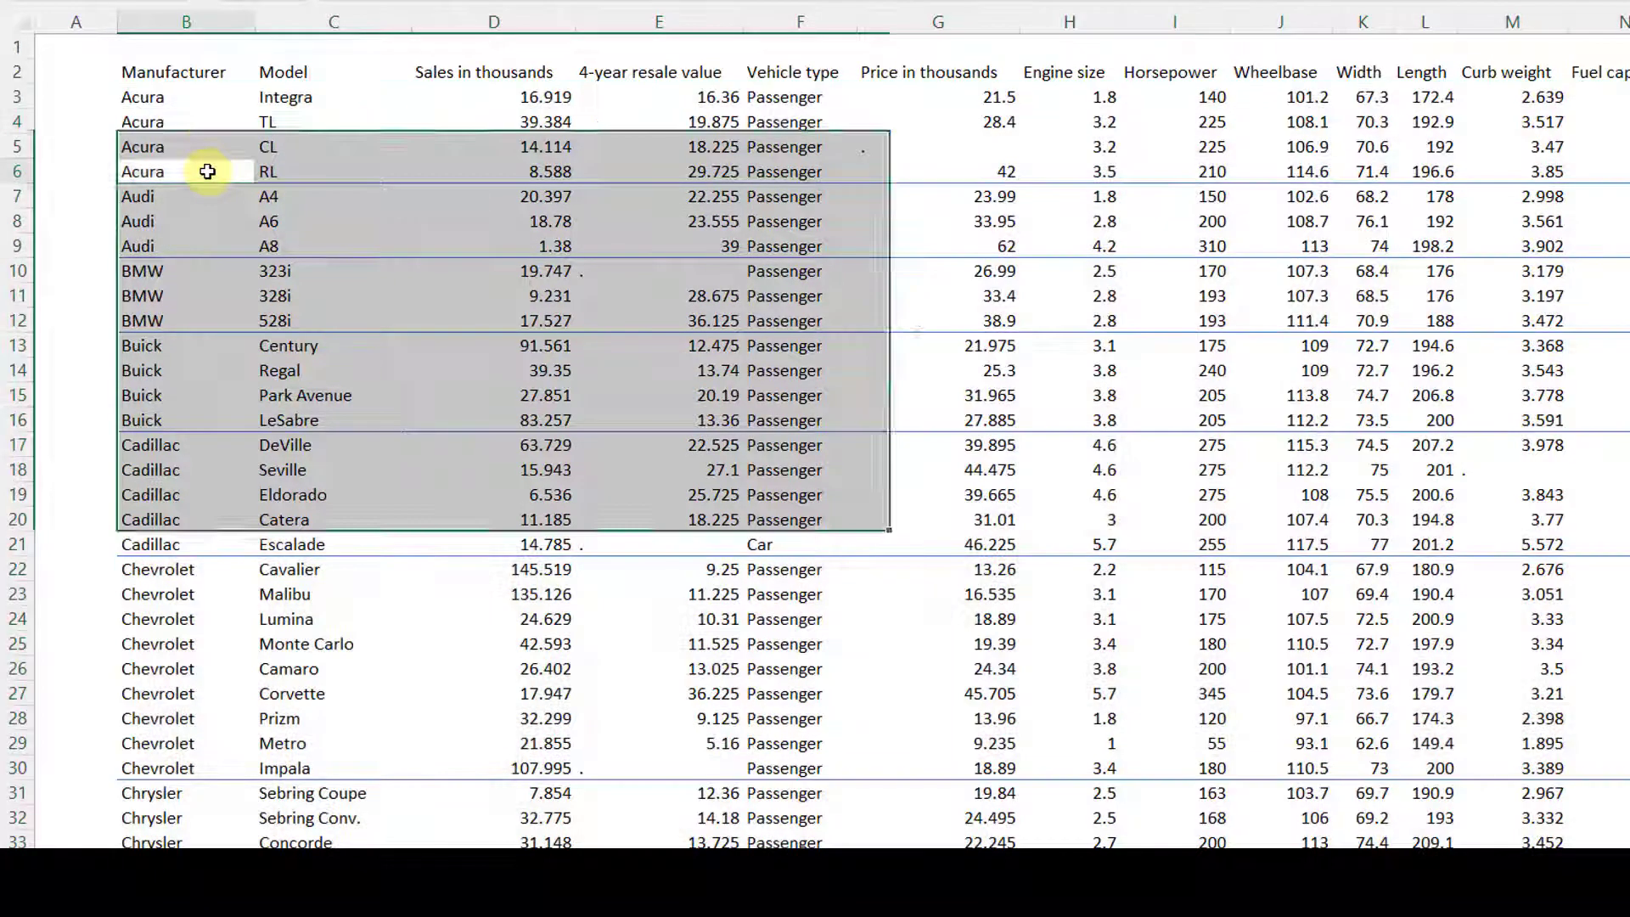